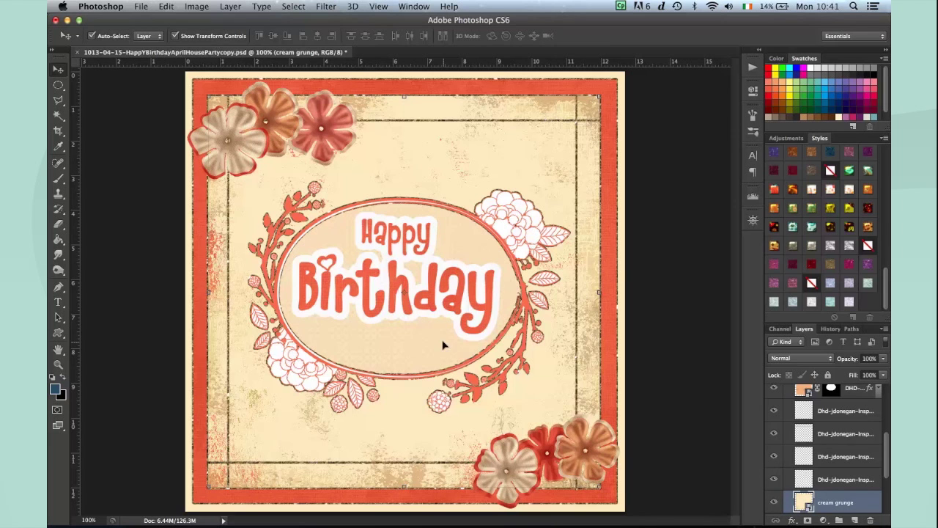
- Switch to Google Chrome and view the April House Party Inspire Paper product page
{"action": "left_click", "coordinate": [553, 522]}
{"action": "mouse_move", "coordinate": [590, 523]}
{"action": "left_click", "coordinate": [616, 511]}
{"action": "mouse_move", "coordinate": [522, 522]}
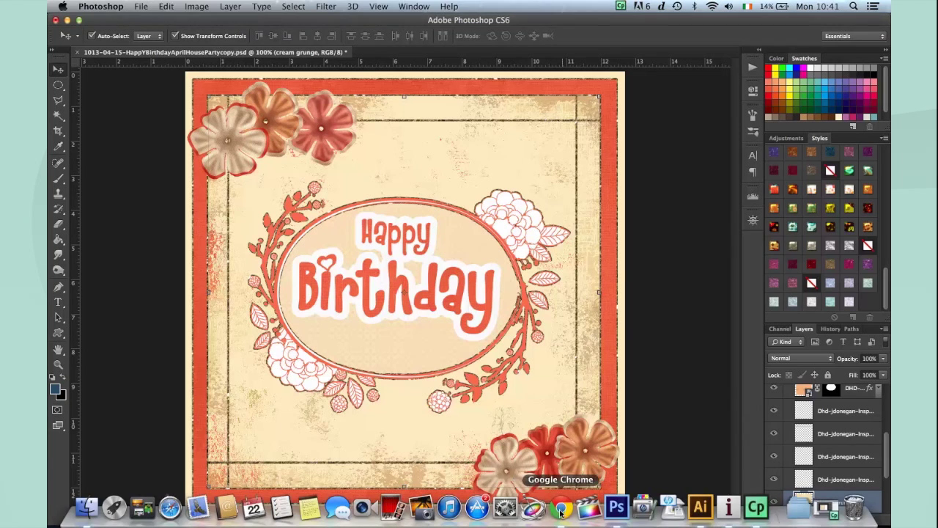
{"action": "left_click", "coordinate": [560, 512]}
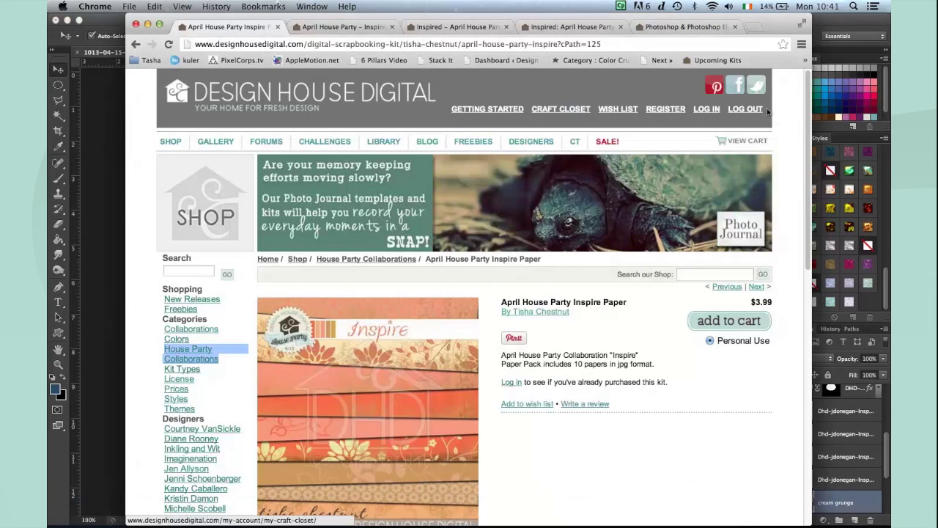
{"action": "scroll", "coordinate": [809, 147], "scroll_direction": "down", "scroll_amount": 5}
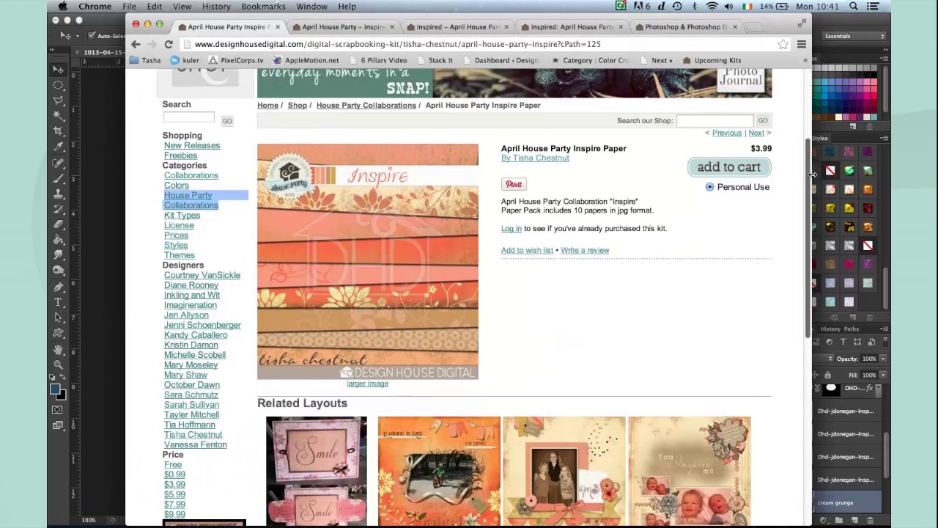
{"action": "scroll", "coordinate": [809, 169], "scroll_direction": "up", "scroll_amount": 3}
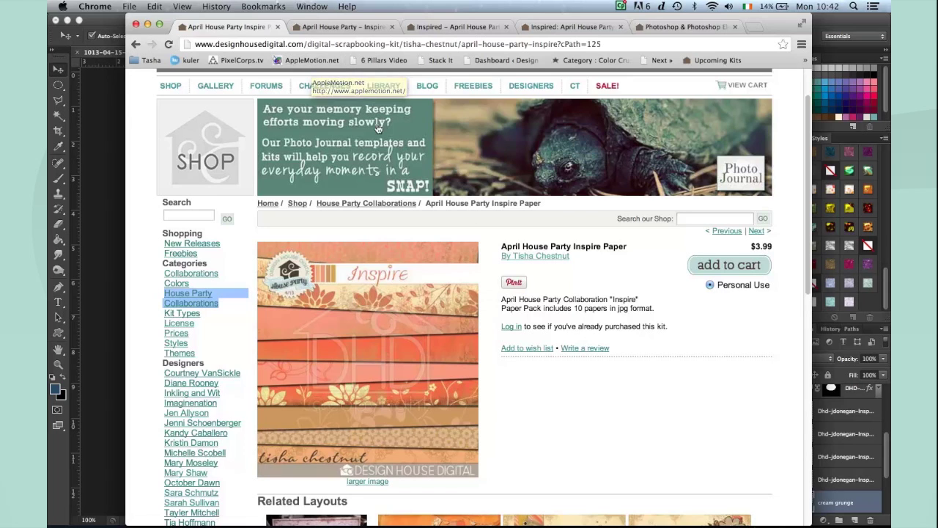
- View the other open product pages: Inspired digital elements 1, the Collaborative Kit, the Inspired papers and the Glitter Sweetheart styles
{"action": "left_click", "coordinate": [339, 26]}
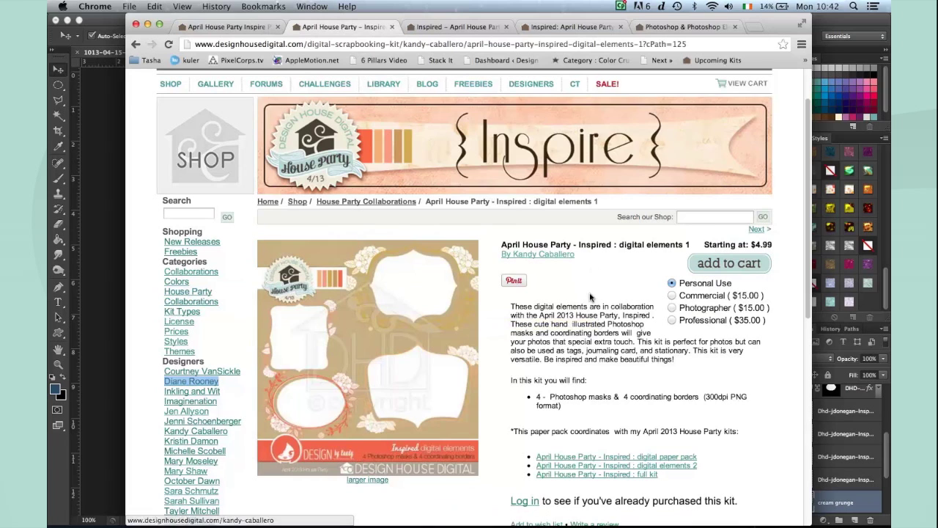
{"action": "left_click", "coordinate": [453, 27]}
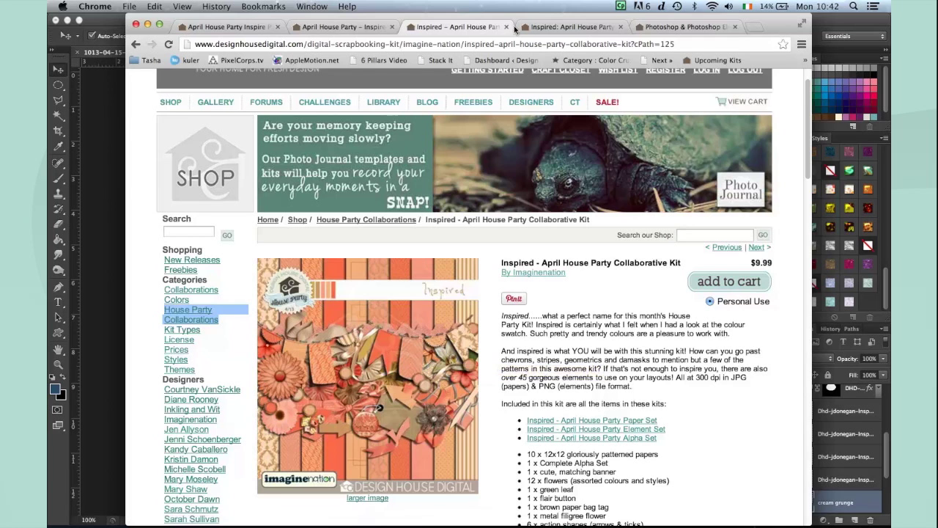
{"action": "left_click", "coordinate": [539, 28]}
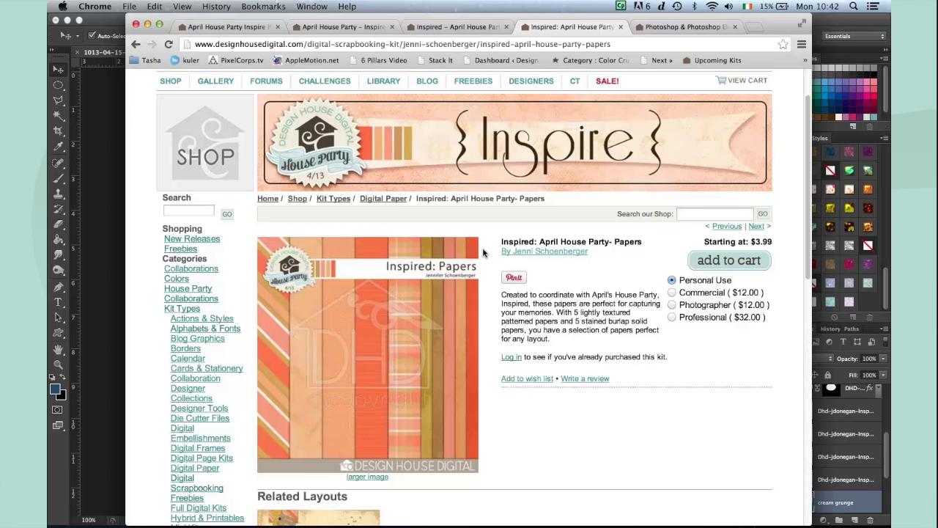
{"action": "left_click", "coordinate": [677, 28]}
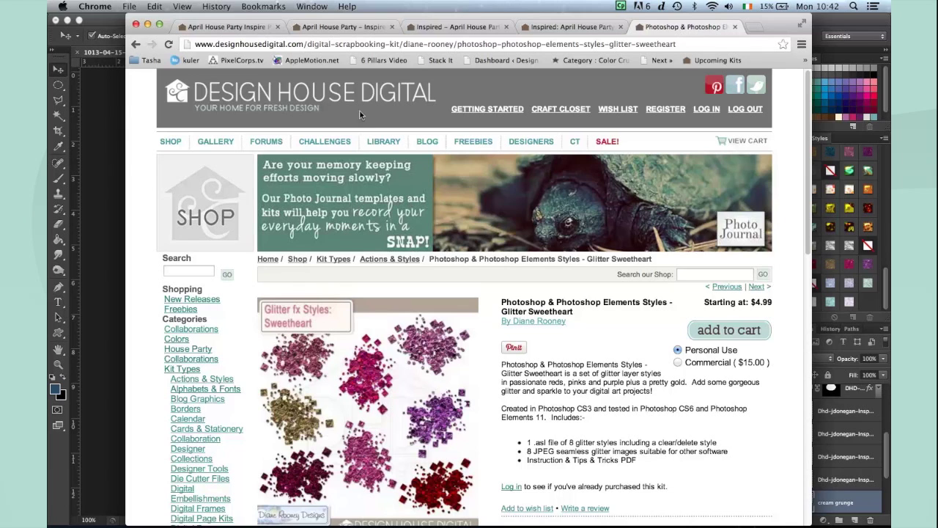
- Return to Photoshop and collapse Group 3 in the birthday card's layer stack
{"action": "left_click", "coordinate": [110, 102]}
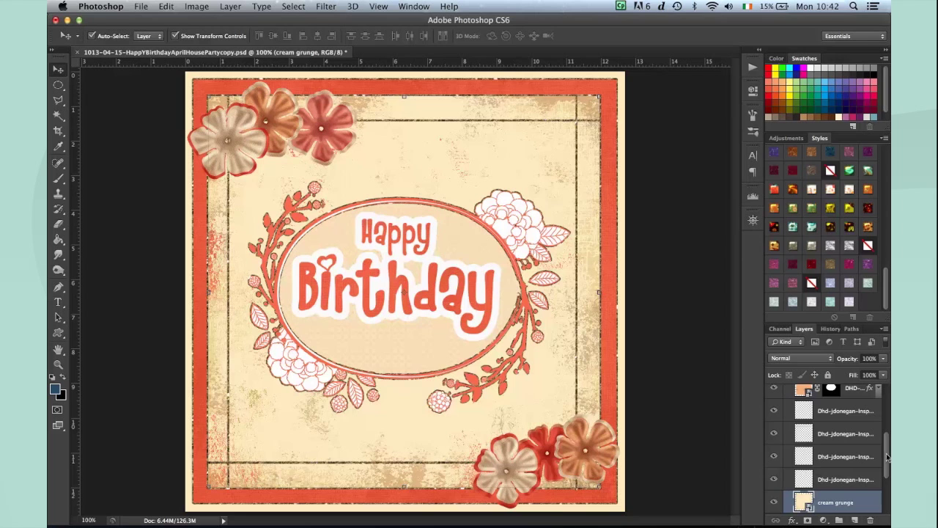
{"action": "scroll", "coordinate": [884, 460], "scroll_direction": "up", "scroll_amount": 3}
{"action": "scroll", "coordinate": [885, 440], "scroll_direction": "down", "scroll_amount": 4}
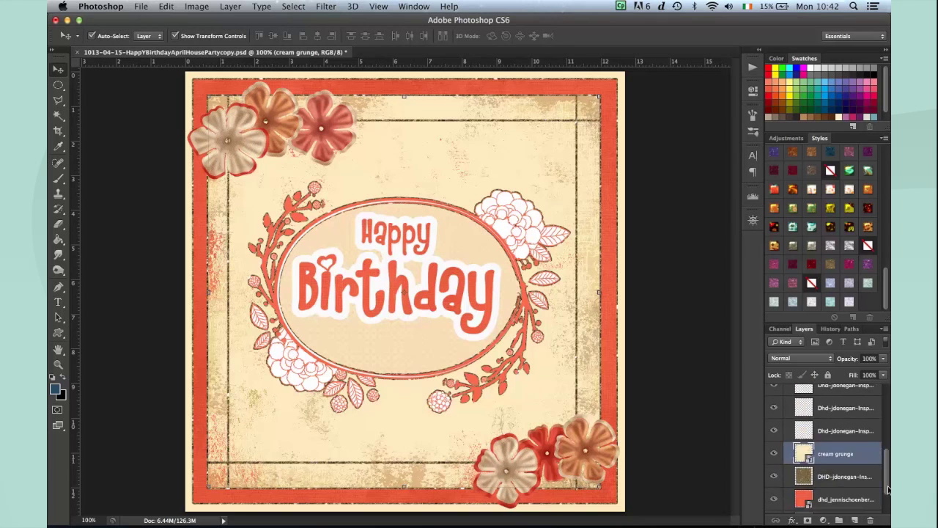
{"action": "scroll", "coordinate": [886, 423], "scroll_direction": "up", "scroll_amount": 2}
{"action": "scroll", "coordinate": [885, 423], "scroll_direction": "up", "scroll_amount": 3}
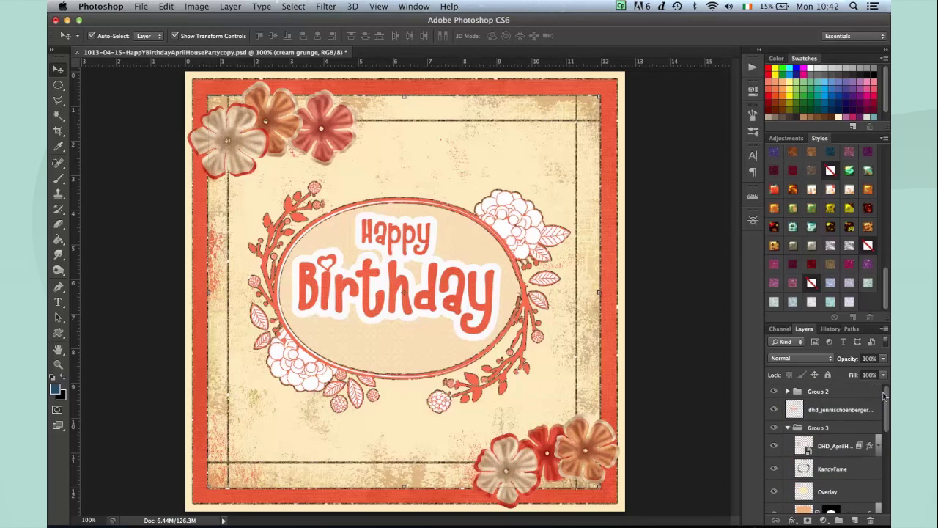
{"action": "left_click", "coordinate": [783, 429]}
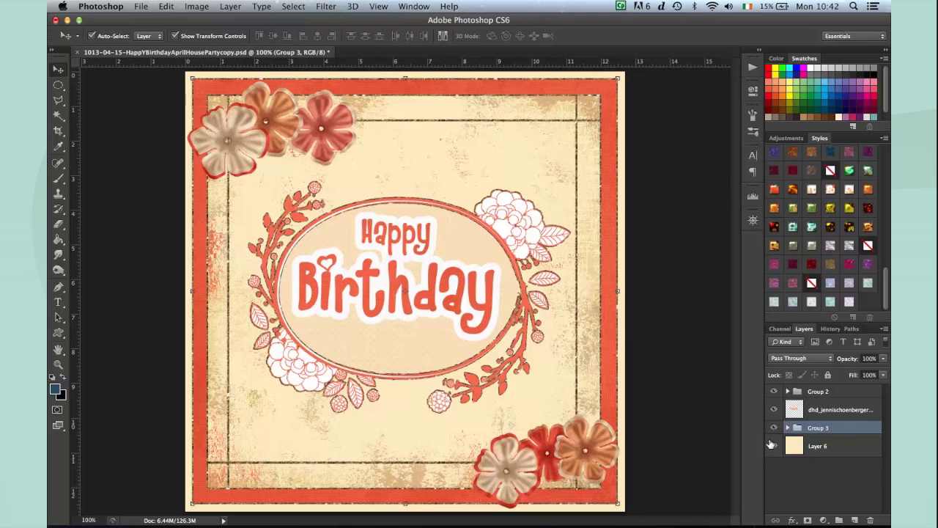
- Hide Group 2 with the flowers and the Happy Birthday word-art layer, keeping Group 3 shown
{"action": "left_click", "coordinate": [773, 391]}
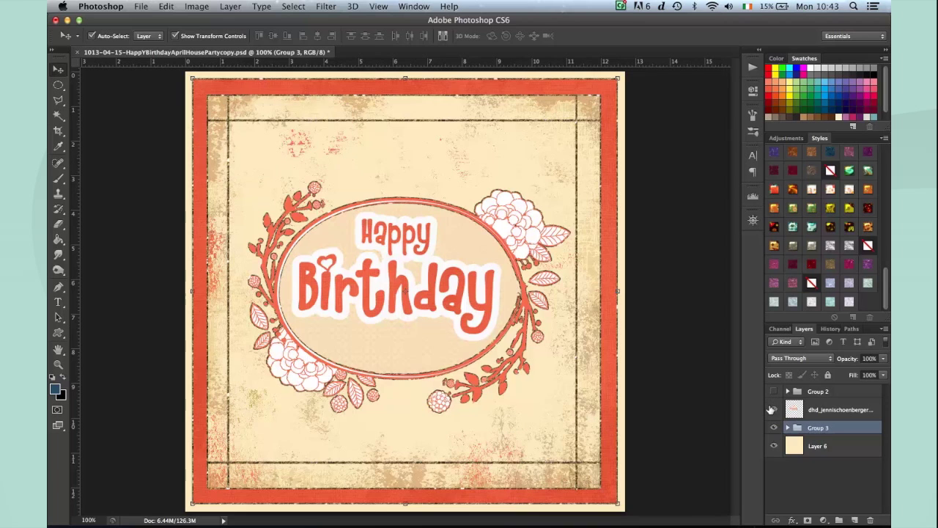
{"action": "left_click", "coordinate": [773, 409]}
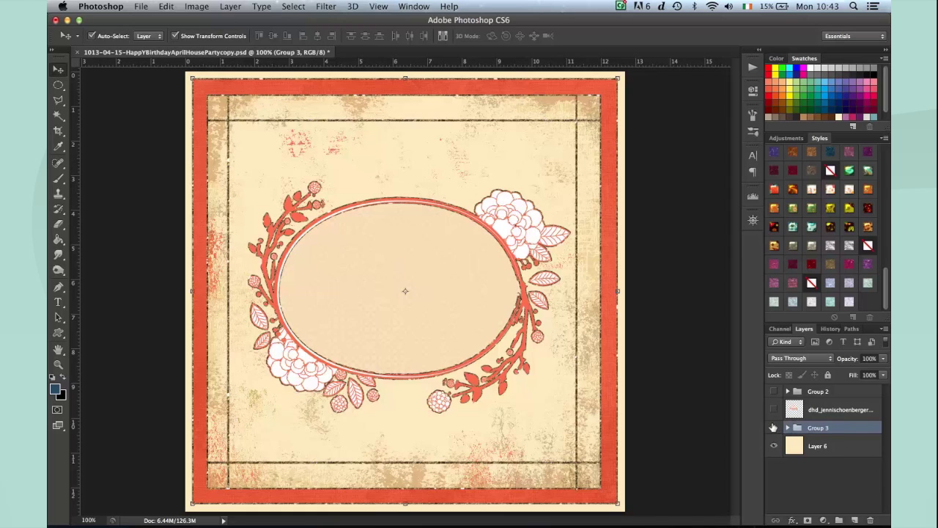
{"action": "left_click", "coordinate": [774, 427]}
{"action": "left_click", "coordinate": [773, 427]}
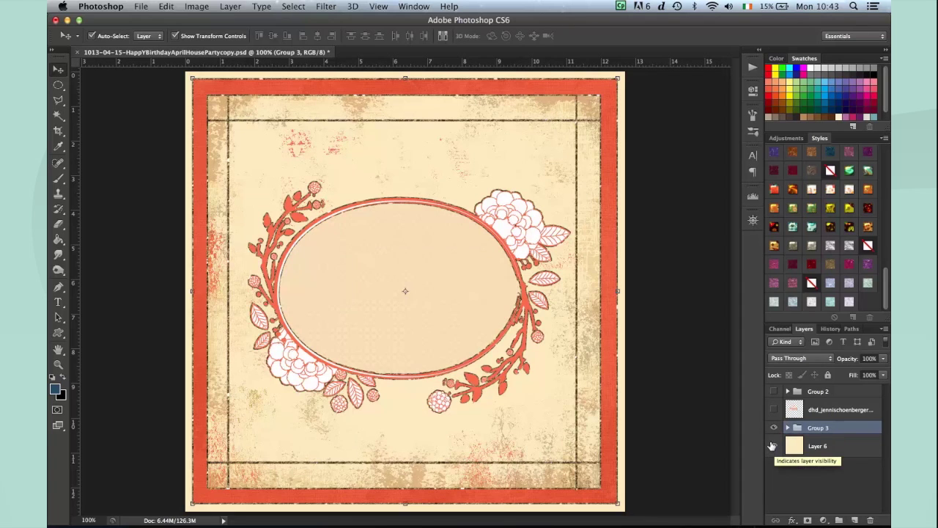
- Inspect the card base by hiding Group 3 and Layer 6, showing both again and selecting Layer 6
{"action": "left_click", "coordinate": [773, 428]}
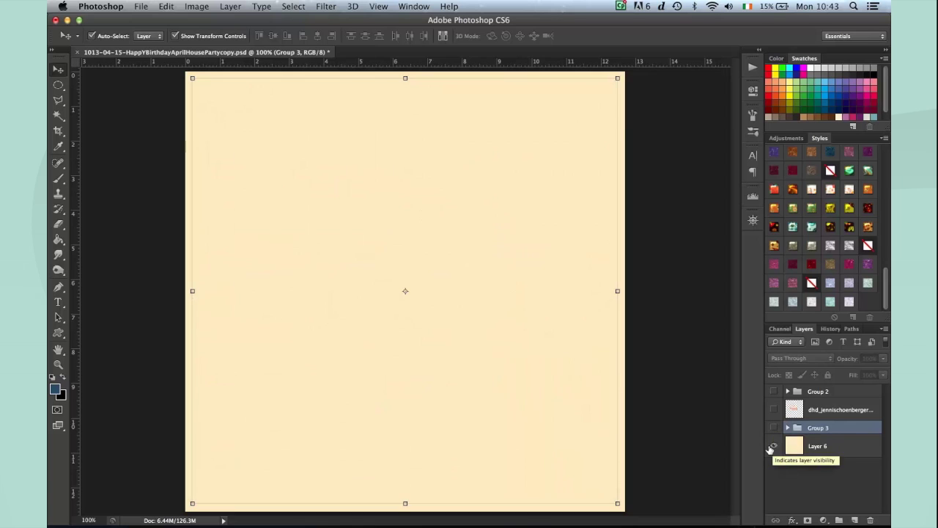
{"action": "left_click", "coordinate": [773, 447]}
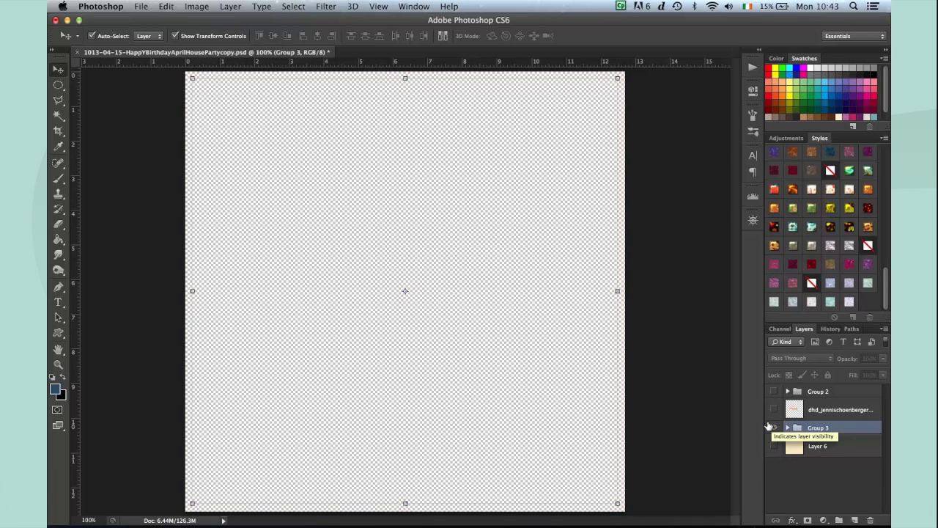
{"action": "left_click", "coordinate": [772, 427]}
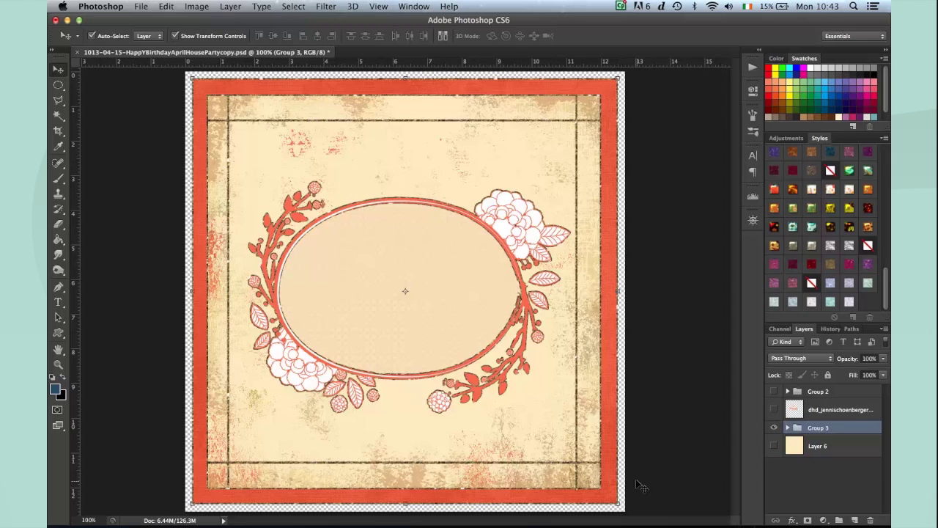
{"action": "left_click", "coordinate": [773, 446]}
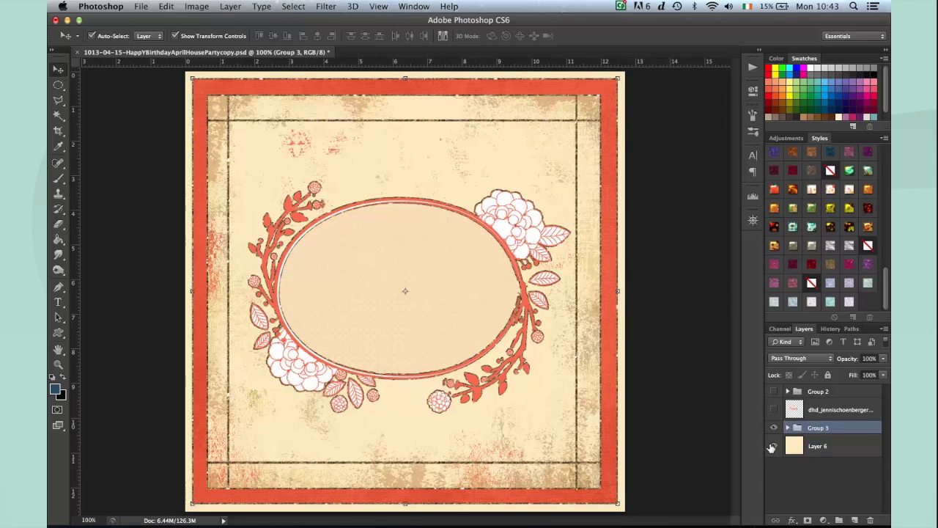
{"action": "left_click", "coordinate": [802, 447]}
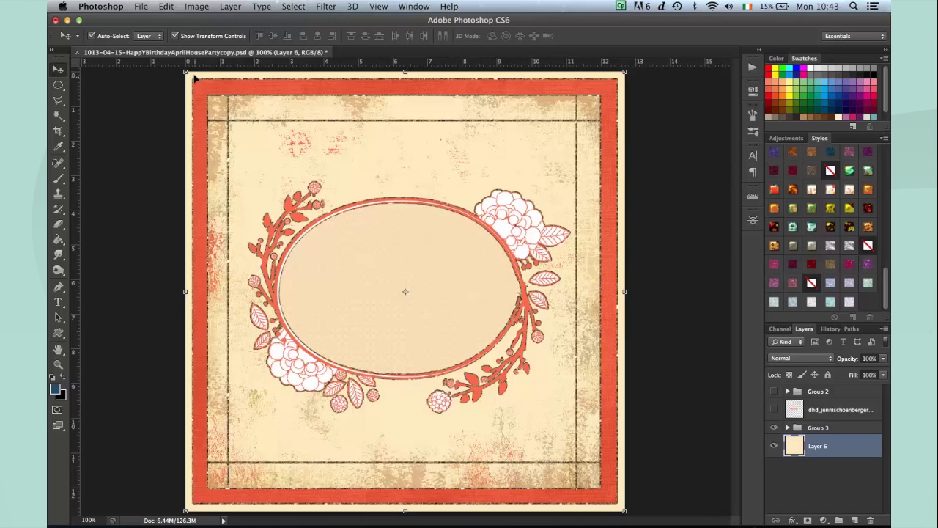
- Check the ruler units and the document's size in inches in Image Size, leaving the image unchanged
{"action": "right_click", "coordinate": [244, 62]}
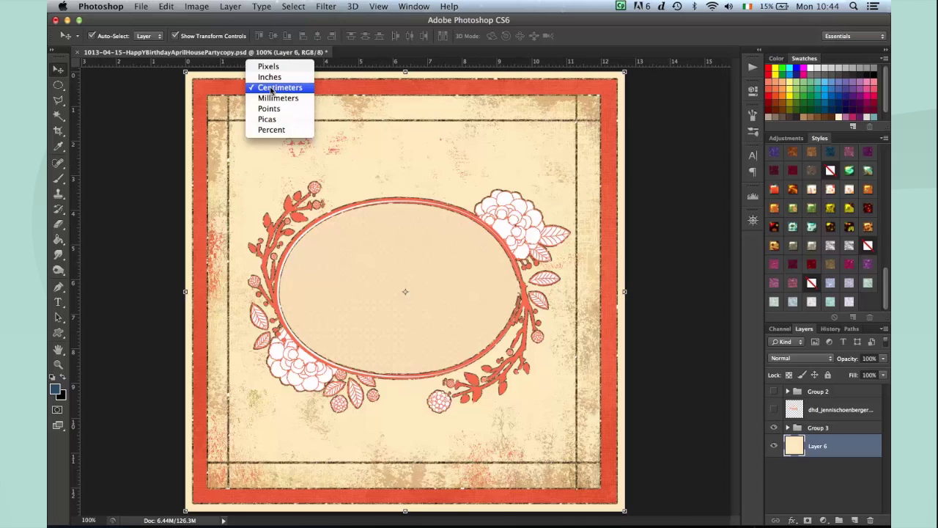
{"action": "left_click", "coordinate": [220, 62]}
{"action": "left_click", "coordinate": [198, 6]}
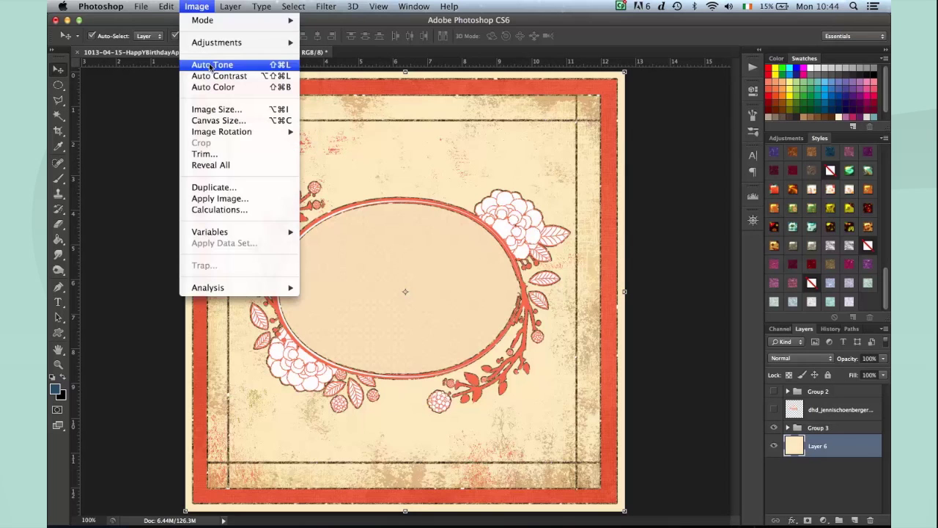
{"action": "left_click", "coordinate": [198, 107]}
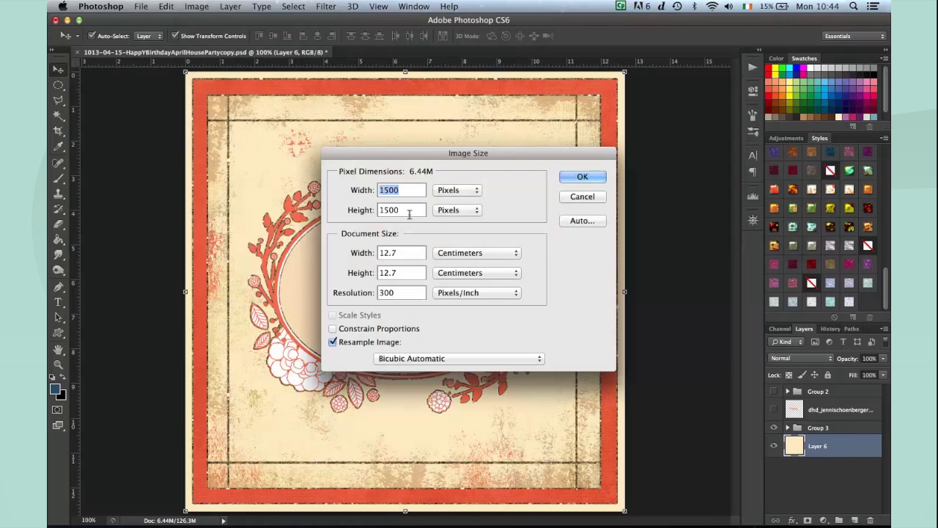
{"action": "left_click", "coordinate": [449, 251]}
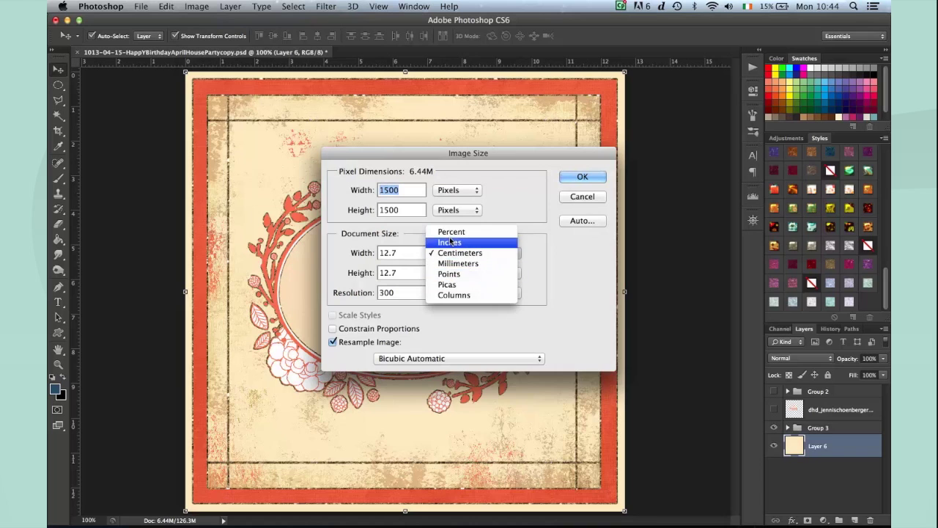
{"action": "left_click", "coordinate": [449, 242]}
{"action": "left_click", "coordinate": [389, 251]}
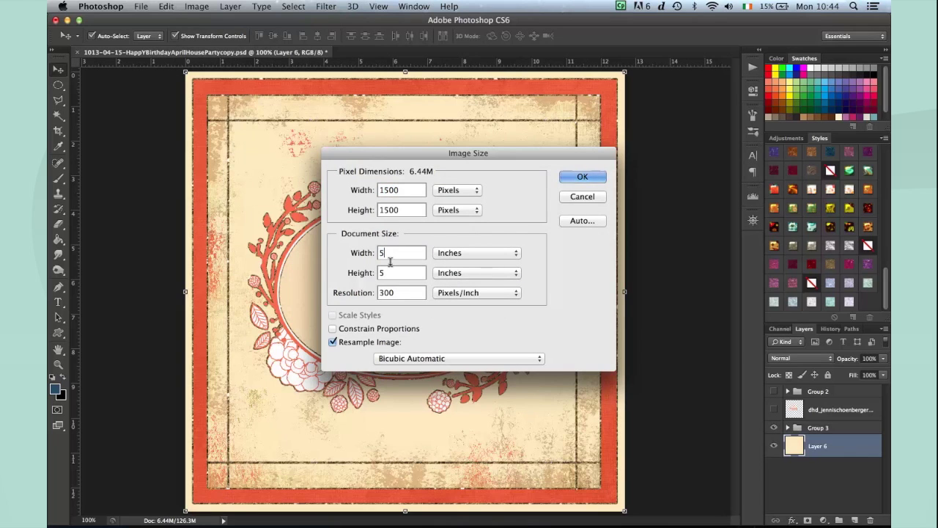
{"action": "left_click", "coordinate": [390, 252]}
{"action": "left_click", "coordinate": [409, 272]}
{"action": "left_click", "coordinate": [582, 197]}
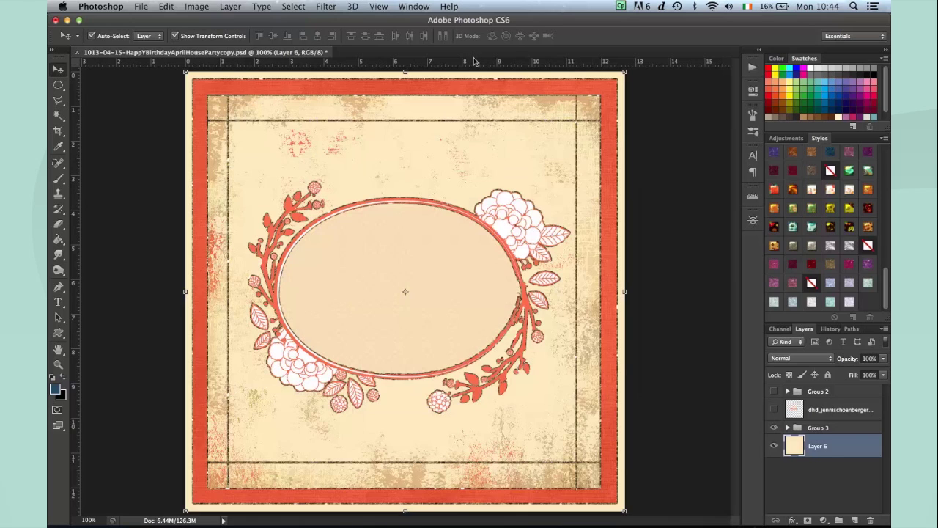
- Hide the cream background Layer 6 and select Group 3
{"action": "left_click", "coordinate": [773, 446]}
{"action": "left_click", "coordinate": [771, 445]}
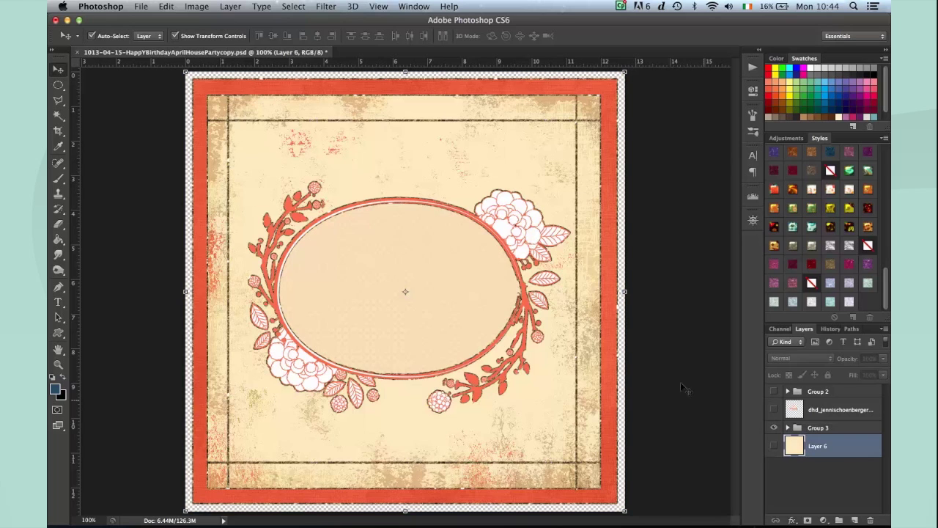
{"action": "left_click", "coordinate": [770, 445]}
{"action": "left_click", "coordinate": [771, 444]}
{"action": "left_click", "coordinate": [799, 425]}
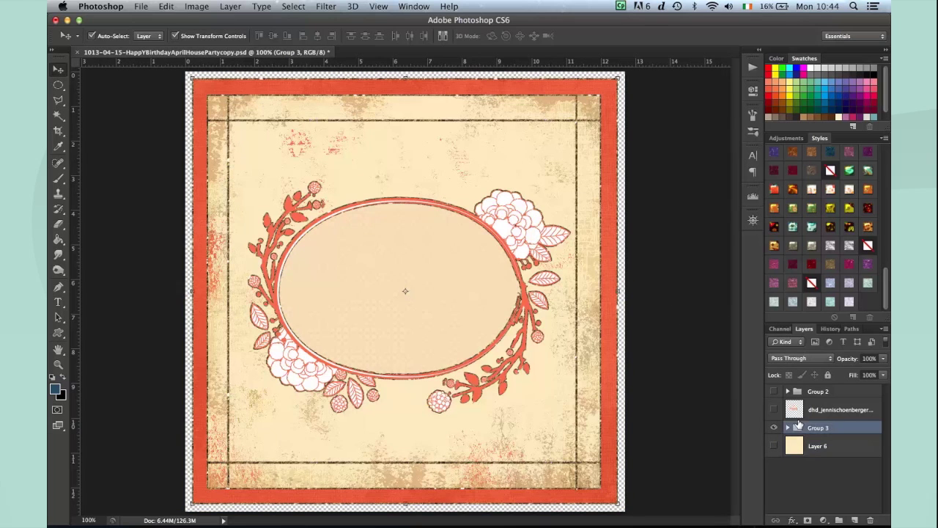
- Check the word-art layer and Group 2 by toggling their visibility on and off, and reselect Group 3
{"action": "left_click", "coordinate": [771, 409]}
{"action": "left_click", "coordinate": [772, 409]}
{"action": "left_click", "coordinate": [771, 391]}
{"action": "left_click", "coordinate": [771, 391]}
{"action": "left_click", "coordinate": [815, 392]}
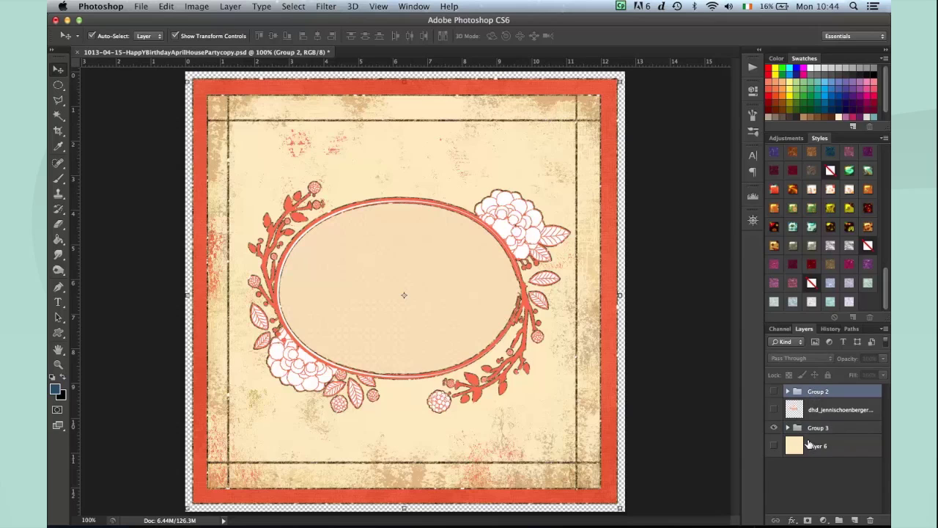
{"action": "left_click", "coordinate": [811, 428]}
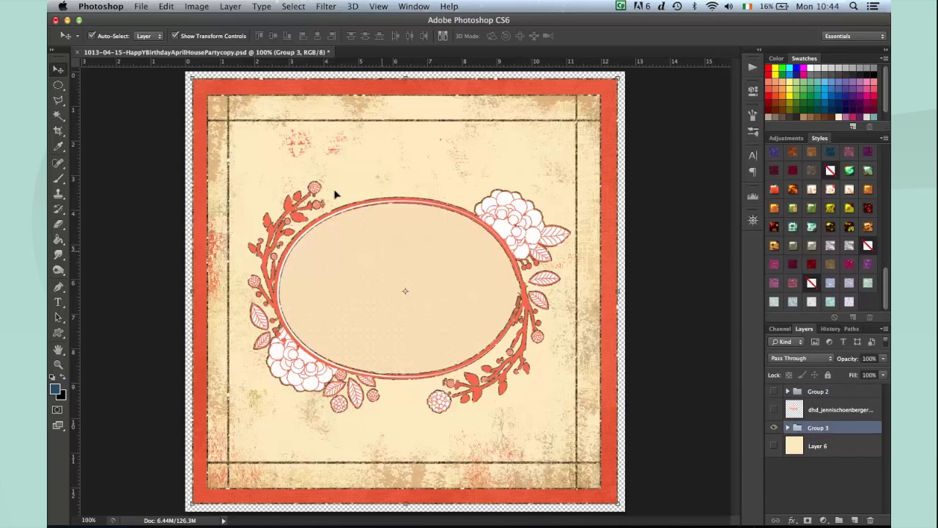
- Save the isolated Group 3 artwork as a JPEG at Maximum quality 12, adding "Back" to the end of the file name
{"action": "left_click", "coordinate": [137, 6]}
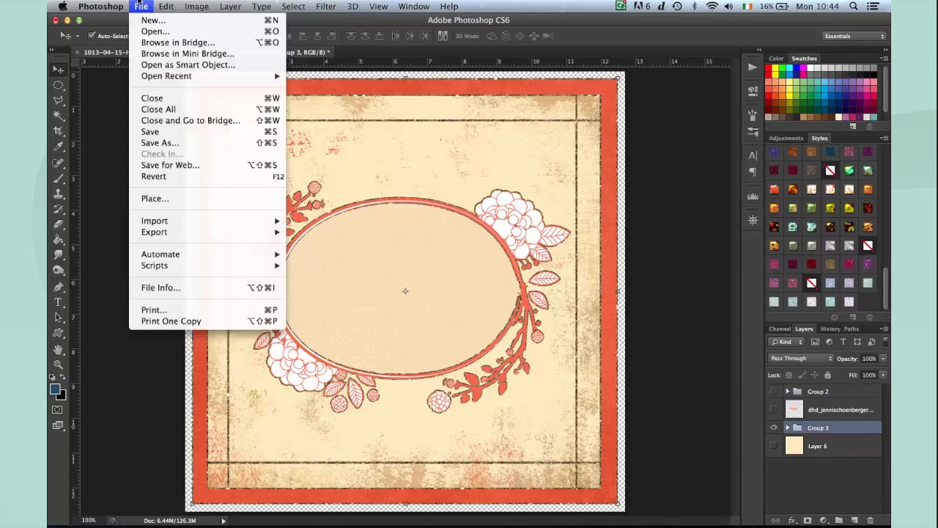
{"action": "left_click", "coordinate": [171, 143]}
{"action": "left_click", "coordinate": [477, 377]}
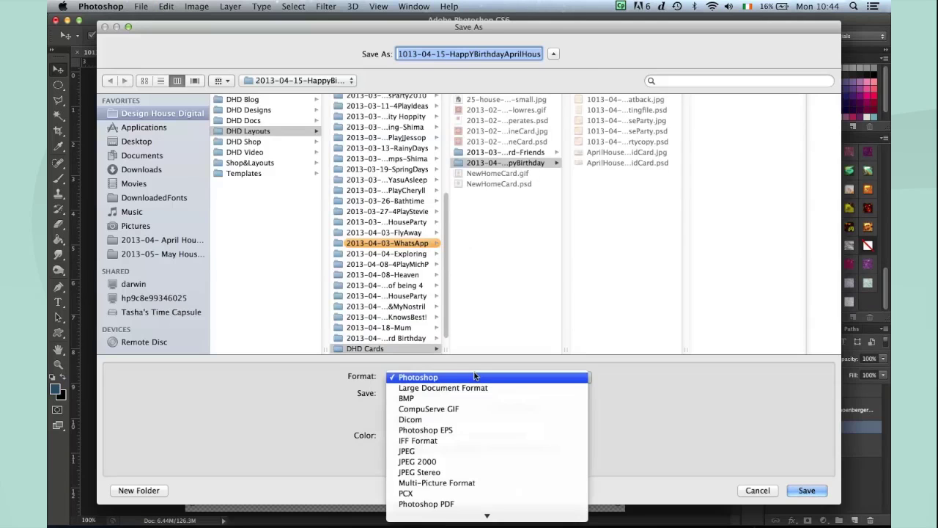
{"action": "left_click", "coordinate": [476, 451]}
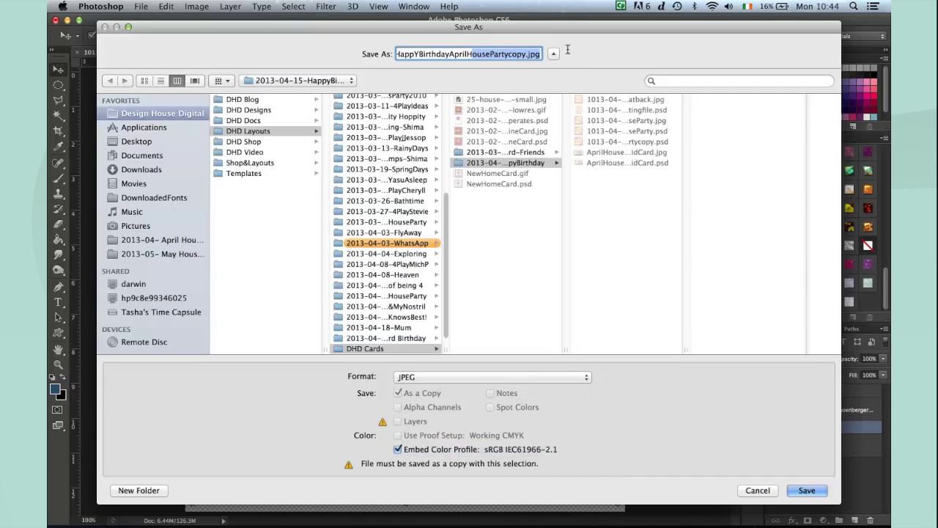
{"action": "left_click", "coordinate": [521, 51]}
{"action": "type", "text": "Back"}
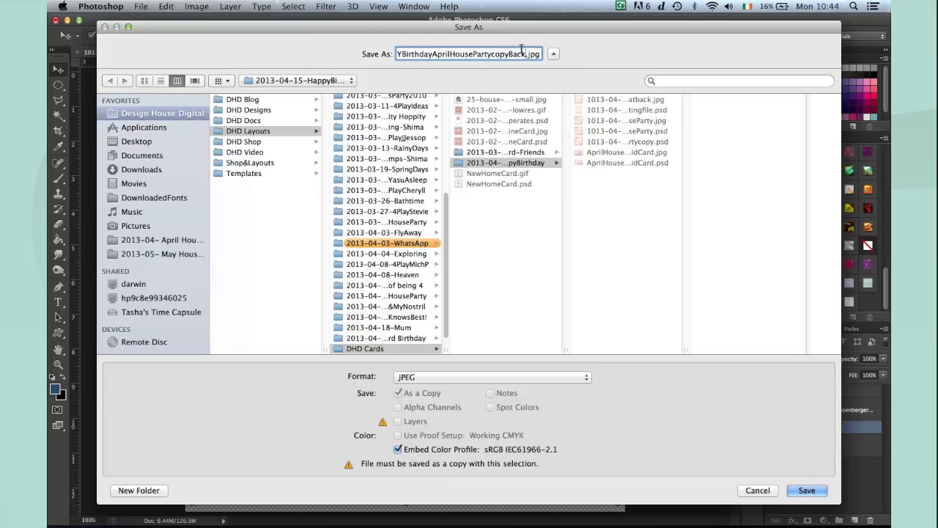
{"action": "key", "text": "Return"}
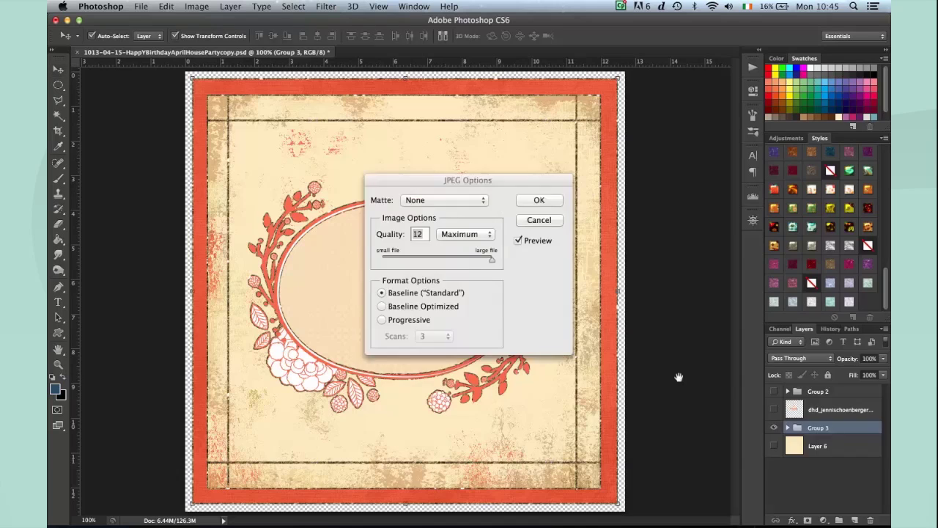
{"action": "key", "text": "Return"}
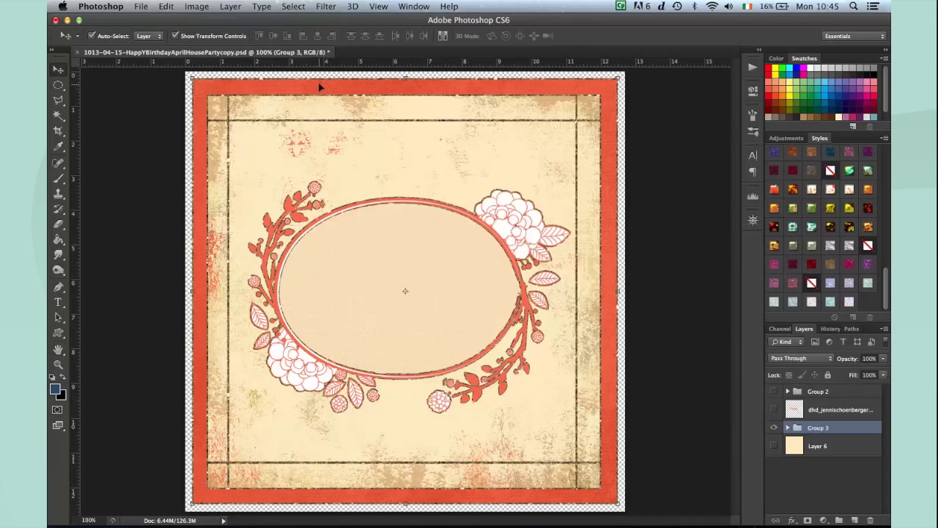
- Create a new A4 document with the International Paper preset, 300 pixels/inch, CMYK Color, 8 bit and a white background
{"action": "left_click", "coordinate": [136, 6]}
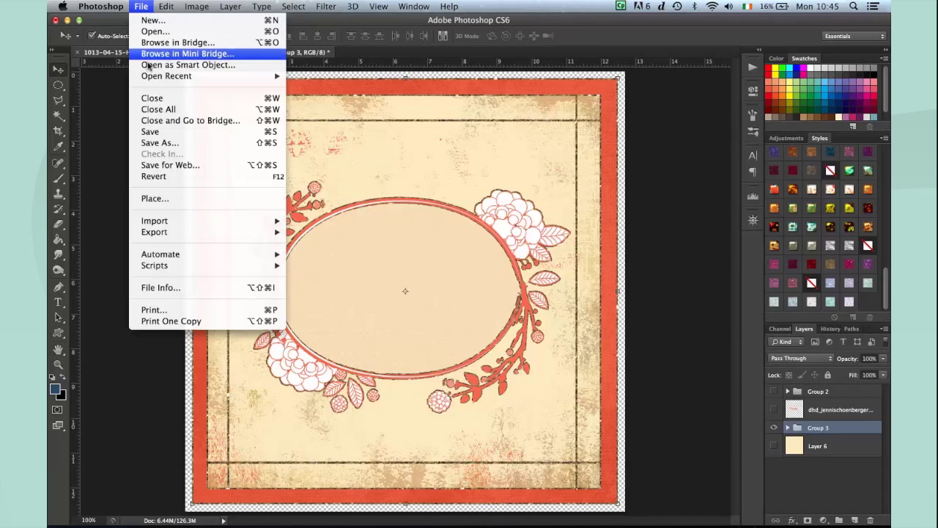
{"action": "left_click", "coordinate": [153, 20]}
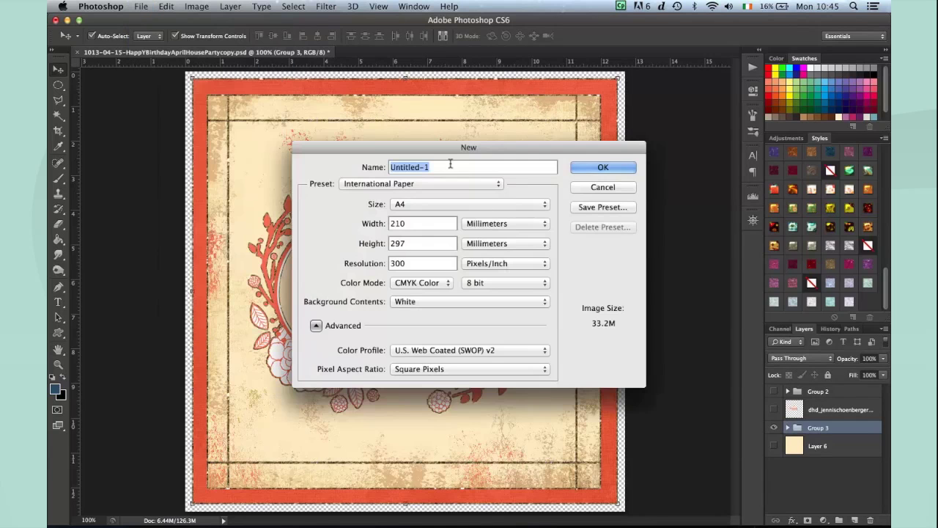
{"action": "left_click", "coordinate": [400, 183]}
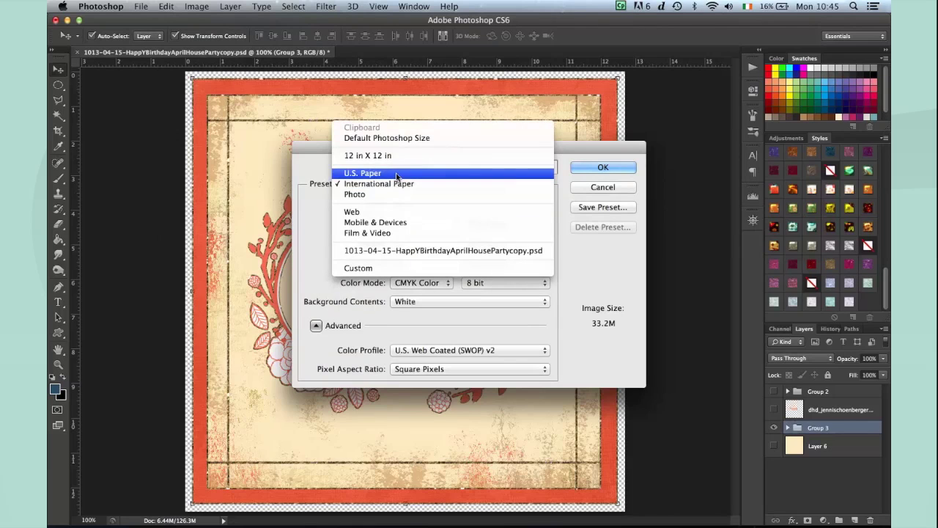
{"action": "left_click", "coordinate": [395, 183]}
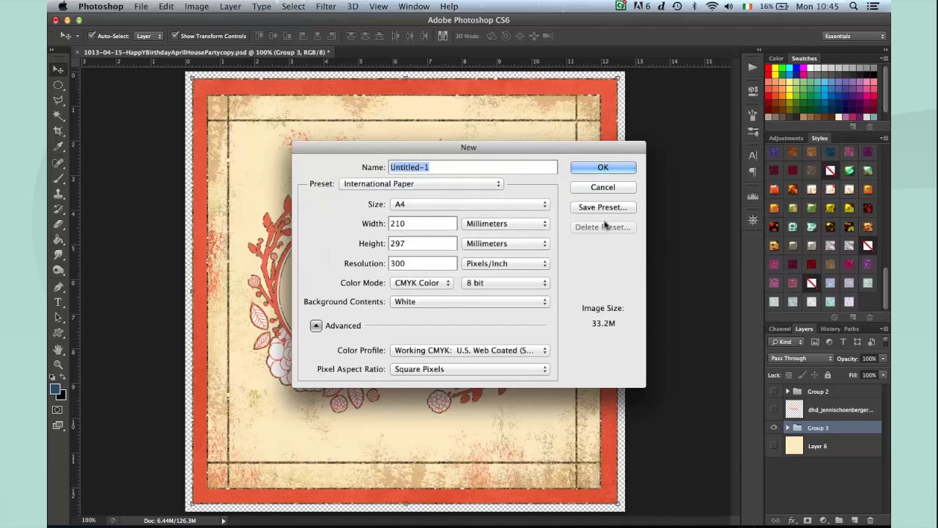
{"action": "left_click", "coordinate": [611, 168]}
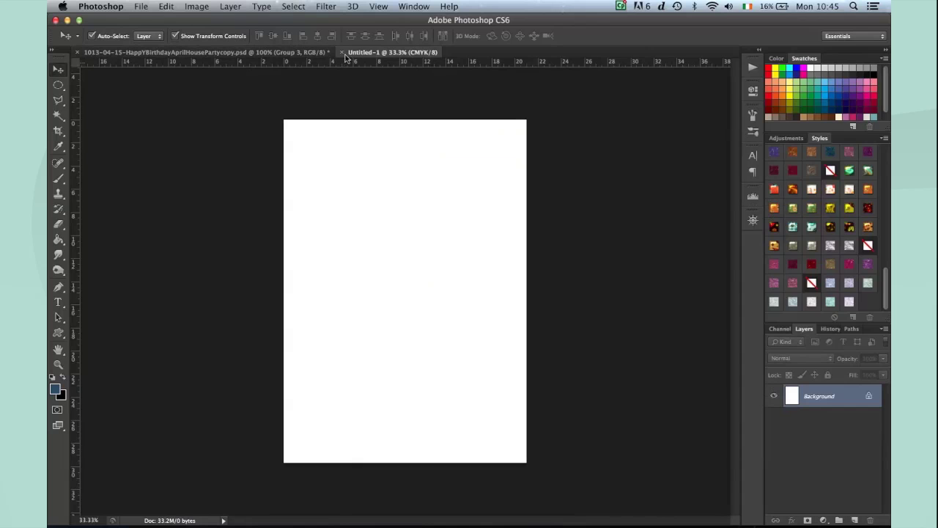
- Open 1013-04-15-HappYBirthdayAprilHousePartycopyBack.jpg and copy its image into the upper part of the blank A4 document
{"action": "left_click", "coordinate": [140, 5]}
{"action": "left_click", "coordinate": [150, 32]}
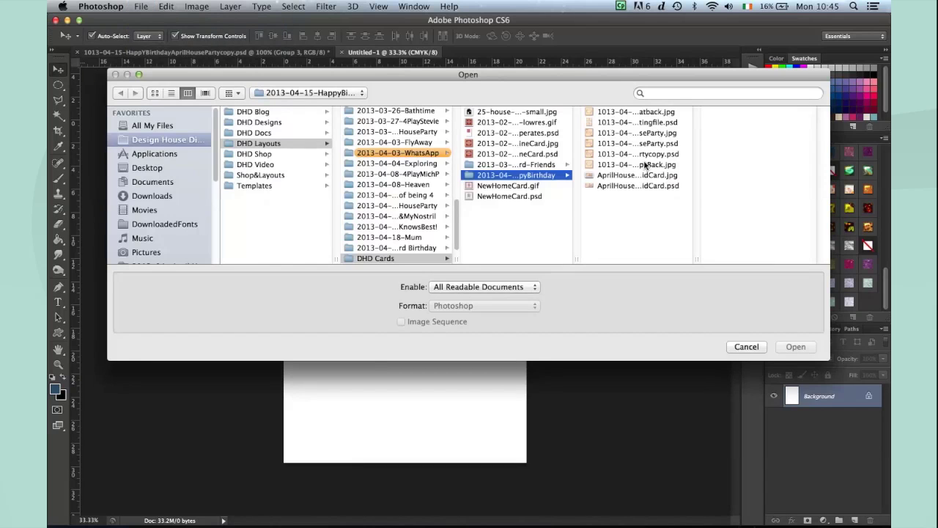
{"action": "left_click", "coordinate": [643, 164]}
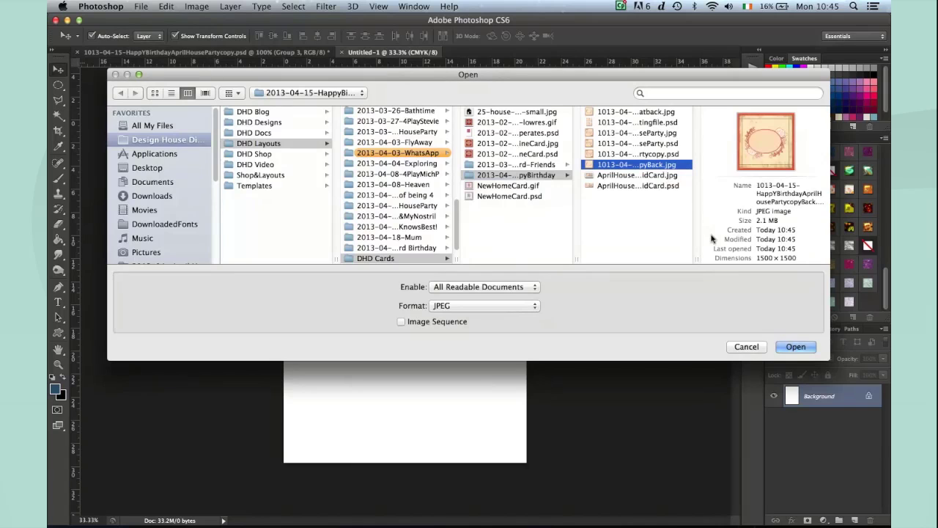
{"action": "left_click", "coordinate": [796, 346]}
{"action": "left_click_drag", "start_coordinate": [476, 56], "coordinate": [405, 137]}
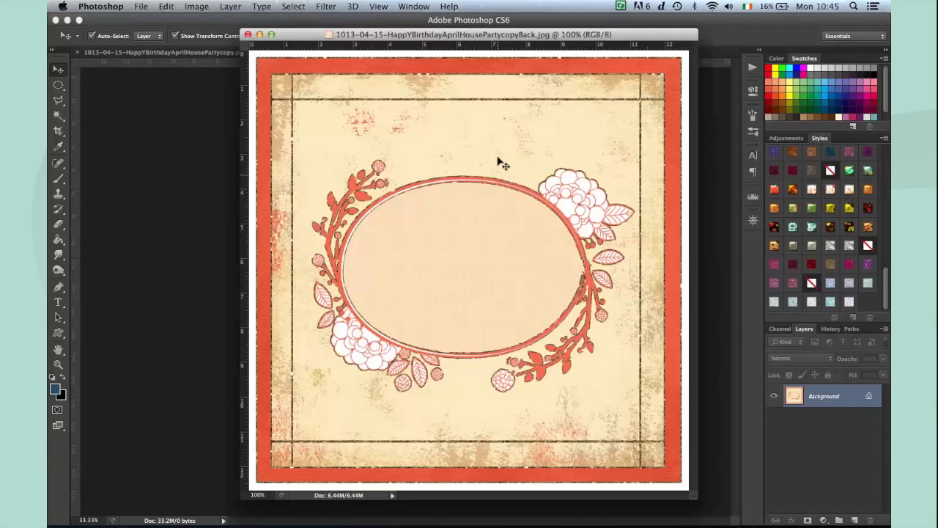
{"action": "left_click_drag", "start_coordinate": [537, 34], "coordinate": [283, 113]}
{"action": "left_click_drag", "start_coordinate": [337, 205], "coordinate": [404, 168]}
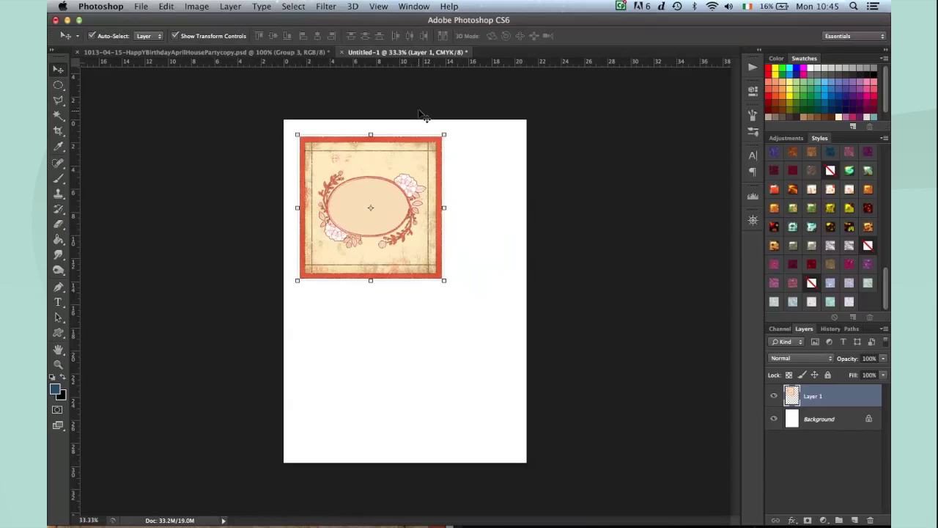
- Add a vertical guide about 0.44 cm inside the page's left edge and a horizontal guide about 0.47 cm below its top edge
{"action": "key", "text": "super+equal"}
{"action": "key", "text": "super+equal"}
{"action": "scroll", "coordinate": [420, 114], "scroll_direction": "up", "scroll_amount": 10}
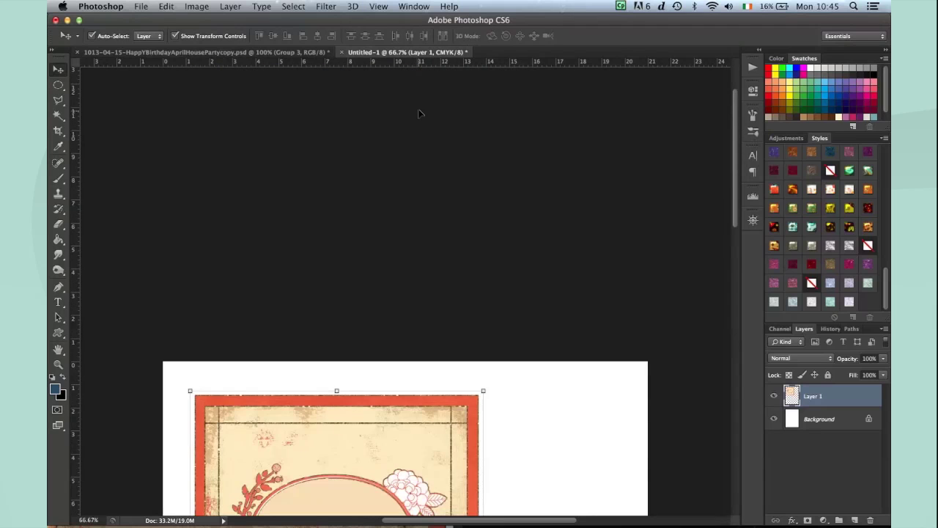
{"action": "scroll", "coordinate": [420, 114], "scroll_direction": "down", "scroll_amount": 5}
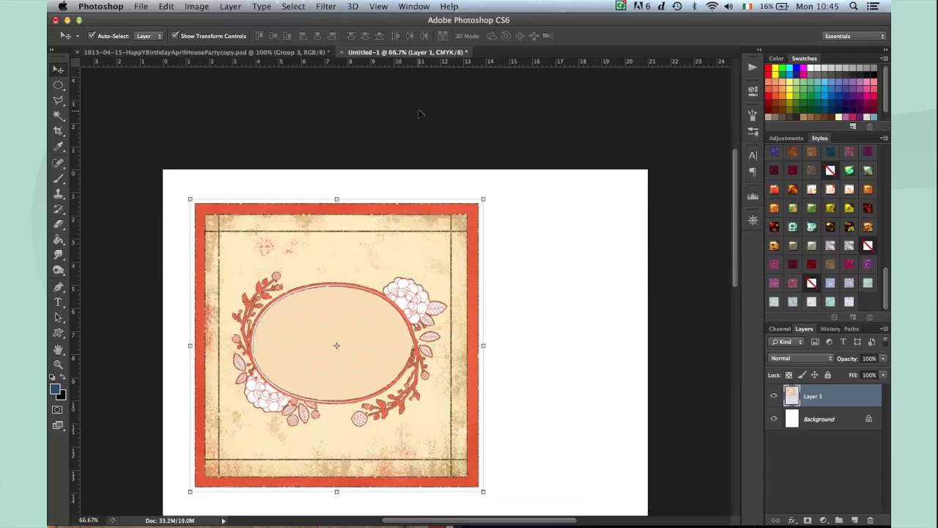
{"action": "scroll", "coordinate": [419, 113], "scroll_direction": "down", "scroll_amount": 1}
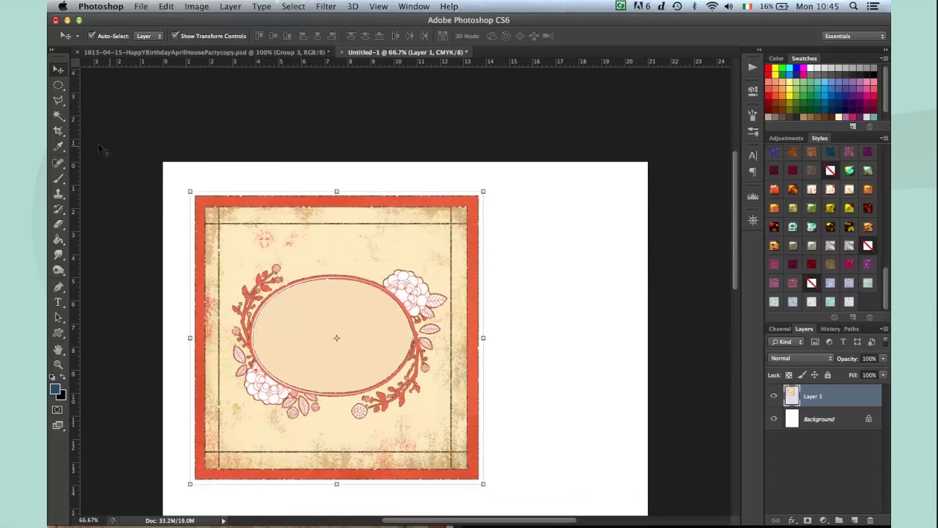
{"action": "left_click_drag", "start_coordinate": [74, 143], "coordinate": [170, 135]}
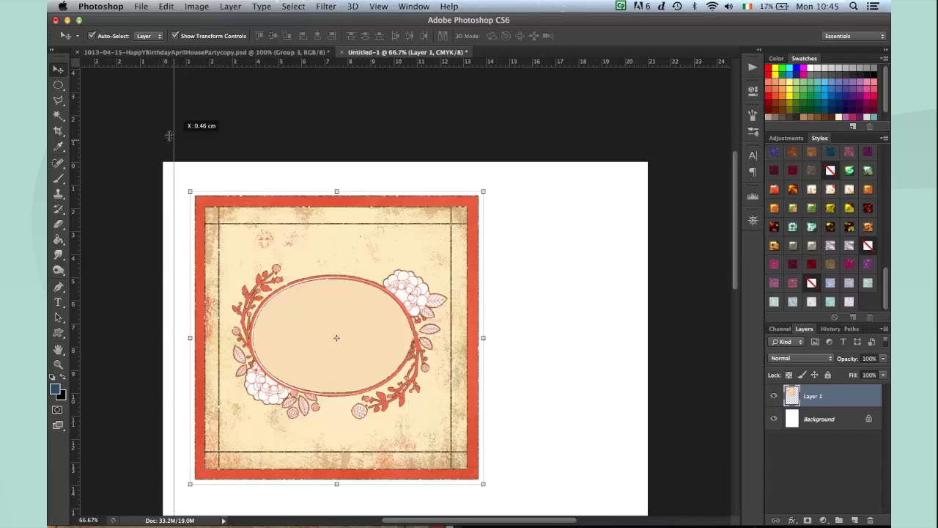
{"action": "left_click_drag", "start_coordinate": [170, 136], "coordinate": [169, 136]}
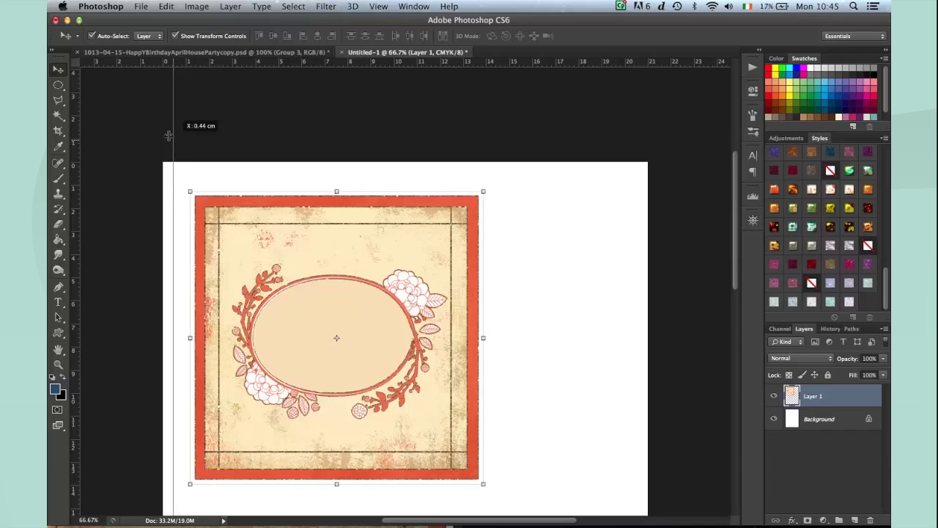
{"action": "left_click_drag", "start_coordinate": [168, 135], "coordinate": [169, 136]}
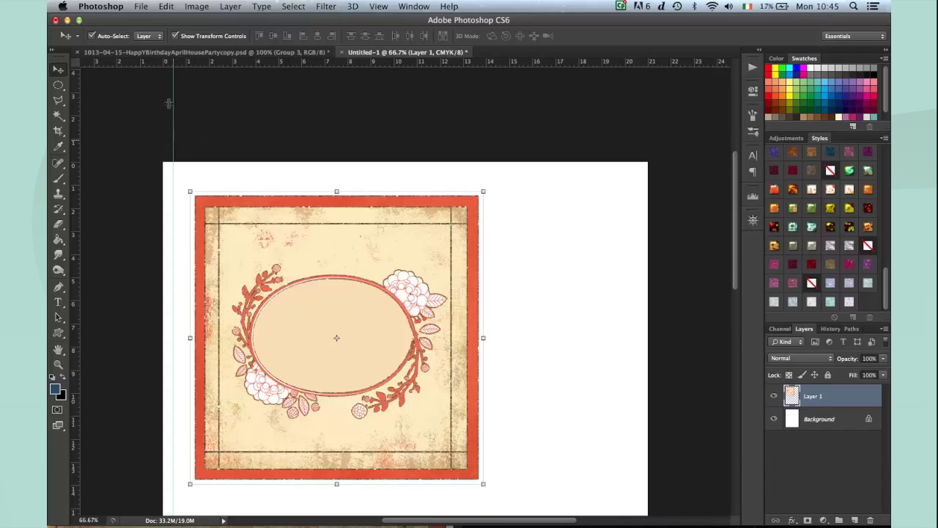
{"action": "left_click_drag", "start_coordinate": [212, 64], "coordinate": [213, 167]}
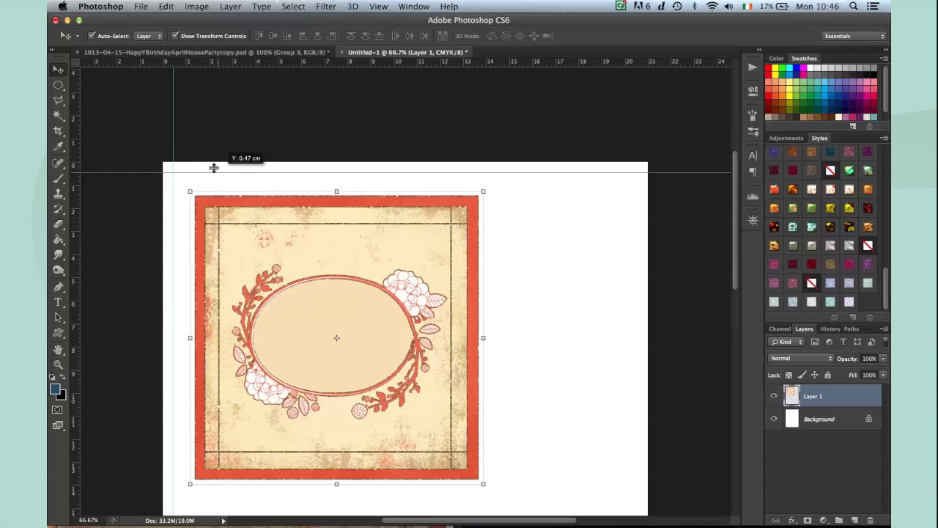
{"action": "left_click_drag", "start_coordinate": [213, 168], "coordinate": [214, 168]}
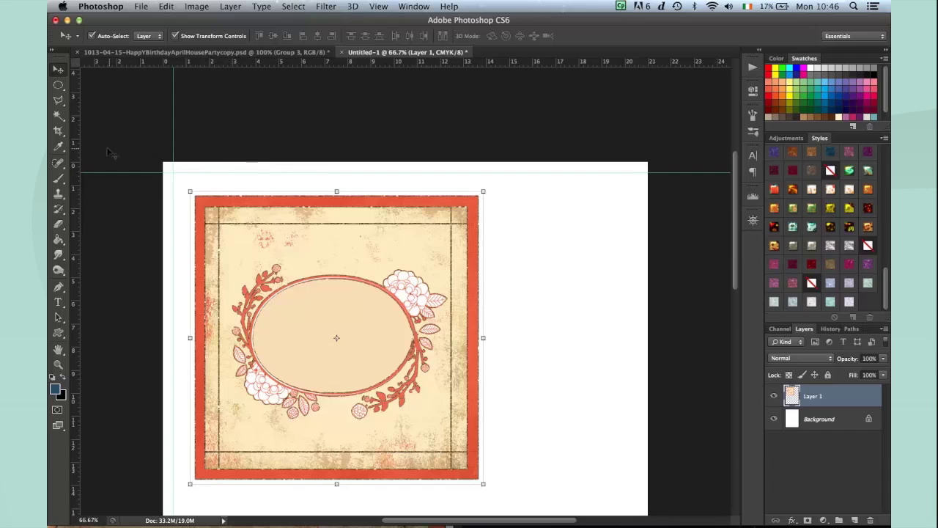
- Add margin guides just inside the page's right and bottom edges
{"action": "left_click_drag", "start_coordinate": [73, 147], "coordinate": [634, 157]}
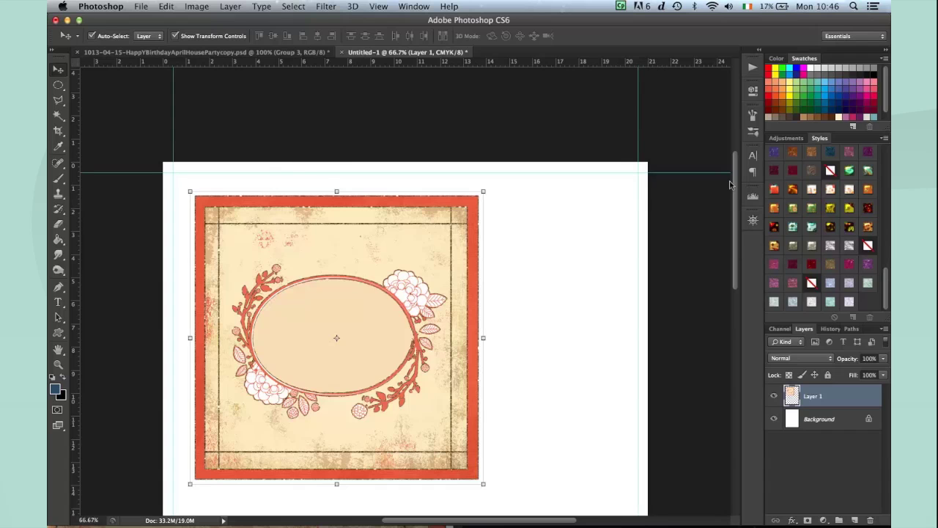
{"action": "scroll", "coordinate": [731, 183], "scroll_direction": "down", "scroll_amount": 10}
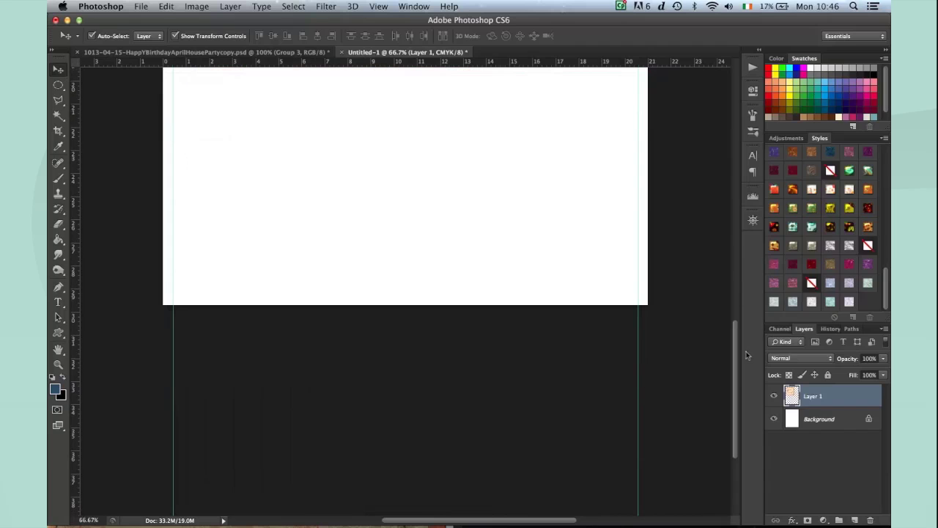
{"action": "left_click_drag", "start_coordinate": [558, 59], "coordinate": [591, 292]}
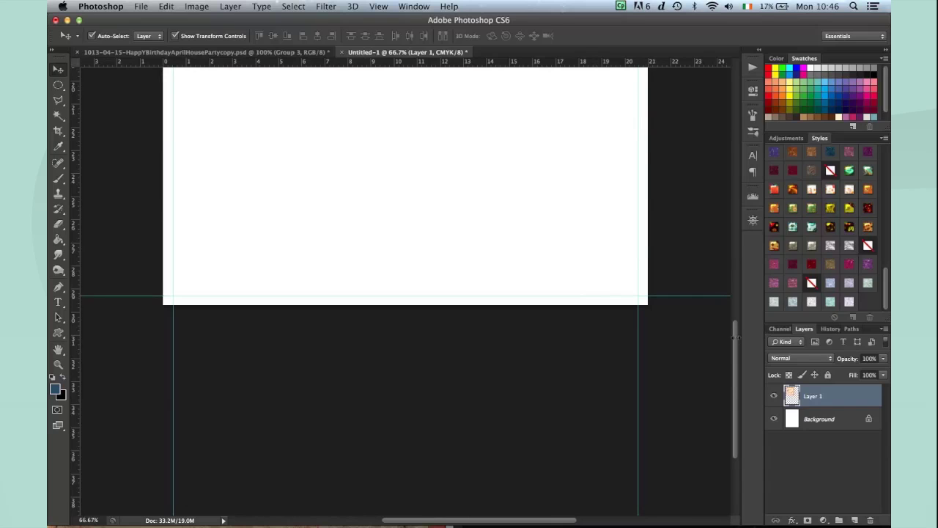
{"action": "scroll", "coordinate": [719, 192], "scroll_direction": "up", "scroll_amount": 10}
{"action": "scroll", "coordinate": [720, 100], "scroll_direction": "down", "scroll_amount": 5}
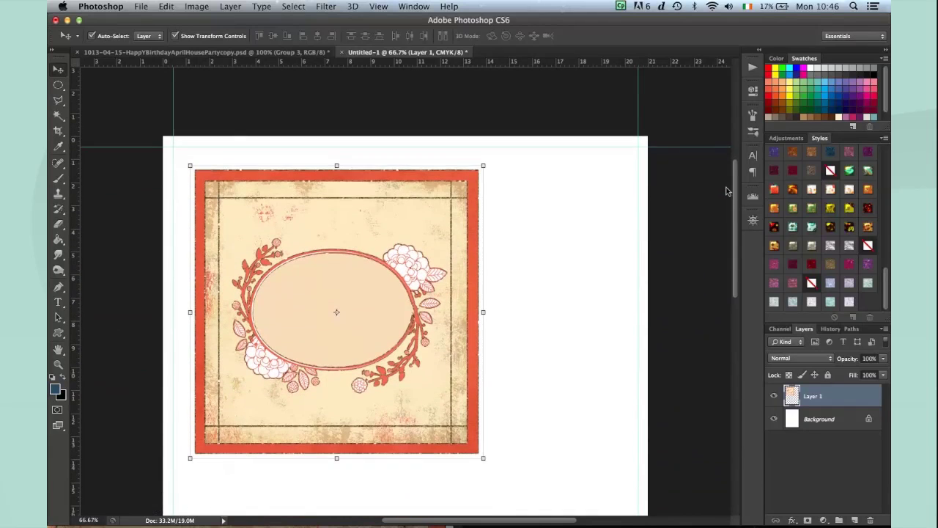
{"action": "scroll", "coordinate": [725, 191], "scroll_direction": "down", "scroll_amount": 2}
{"action": "left_click", "coordinate": [380, 5]}
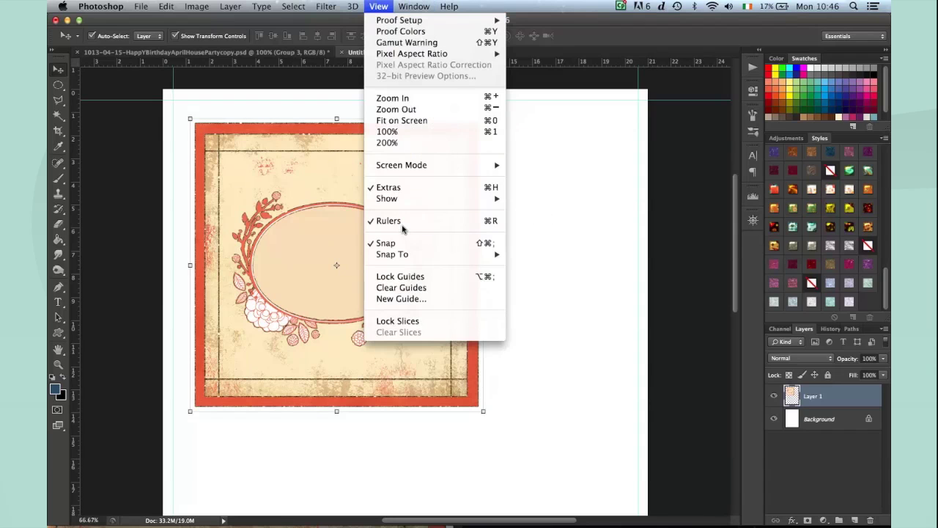
{"action": "left_click", "coordinate": [569, 5]}
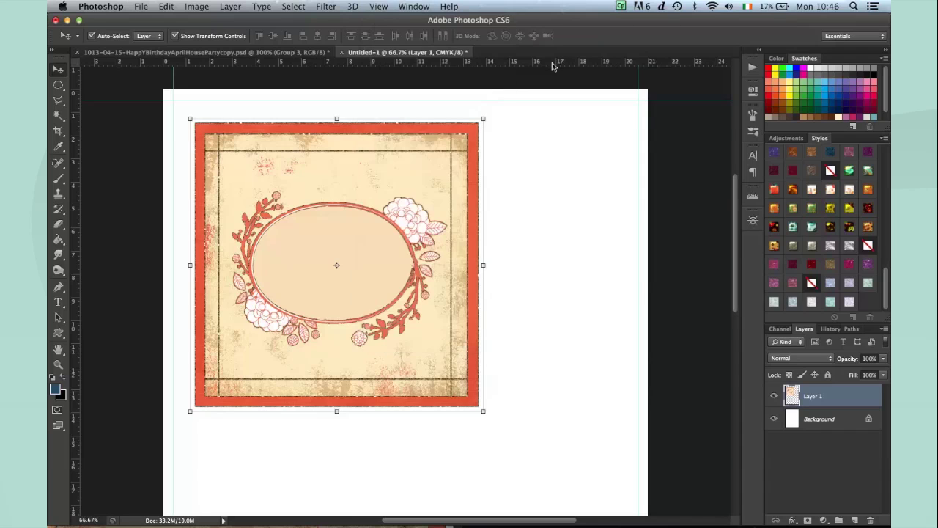
{"action": "left_click_drag", "start_coordinate": [554, 64], "coordinate": [518, 95]}
- Move the card back image into the upper-left corner of the margin guides and deselect its layer
{"action": "key", "text": "super+minus"}
{"action": "key", "text": "super+minus"}
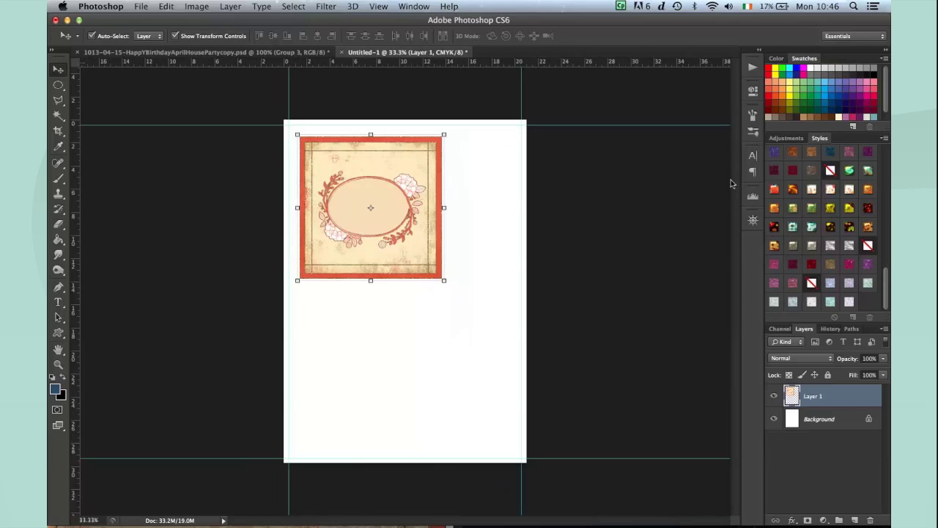
{"action": "left_click_drag", "start_coordinate": [374, 178], "coordinate": [372, 171]}
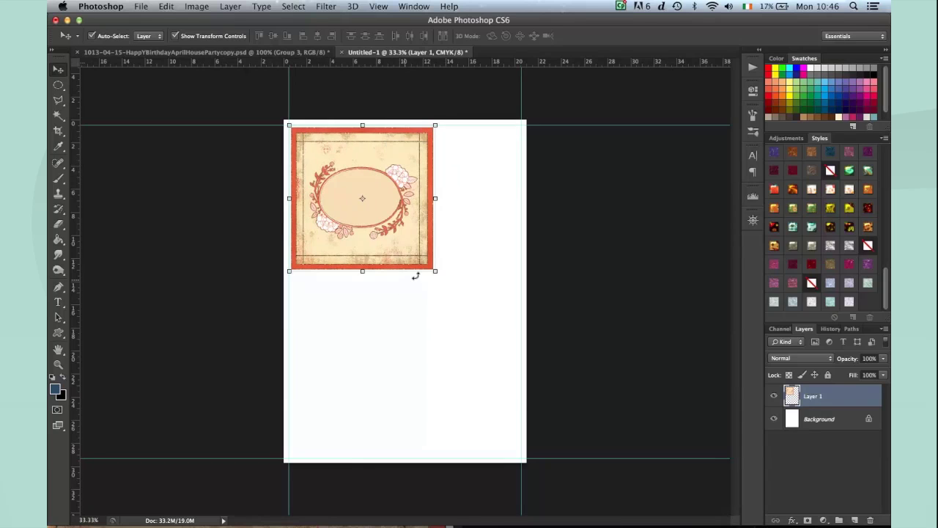
{"action": "left_click", "coordinate": [441, 224]}
{"action": "key", "text": "Escape"}
{"action": "left_click", "coordinate": [469, 217]}
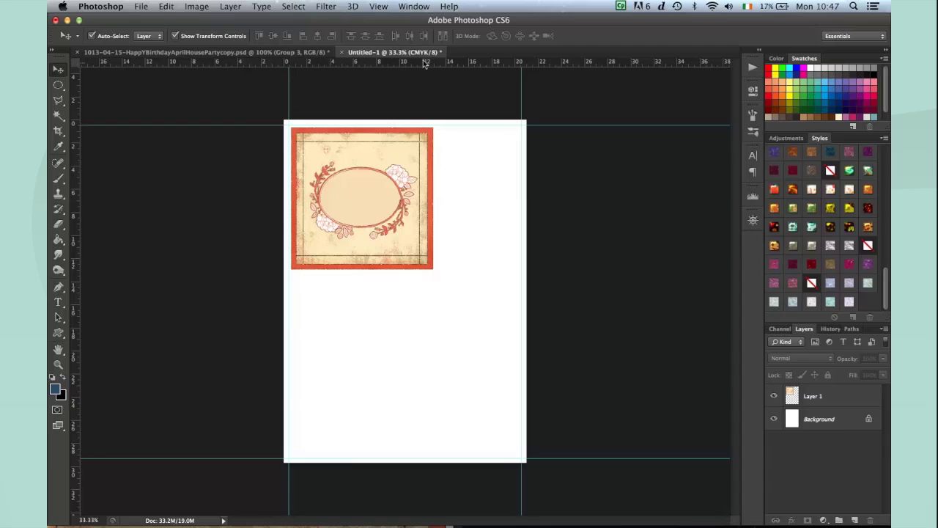
- Add a horizontal guide a little below the card back and place a duplicate of Layer 1 directly beneath it, aligned to the guides
{"action": "left_click_drag", "start_coordinate": [424, 63], "coordinate": [424, 276]}
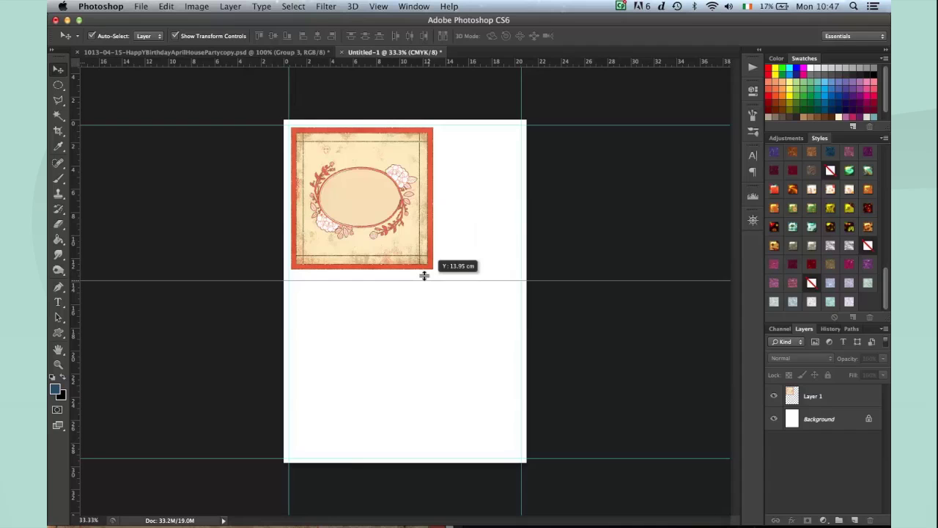
{"action": "left_click_drag", "start_coordinate": [424, 275], "coordinate": [419, 279]}
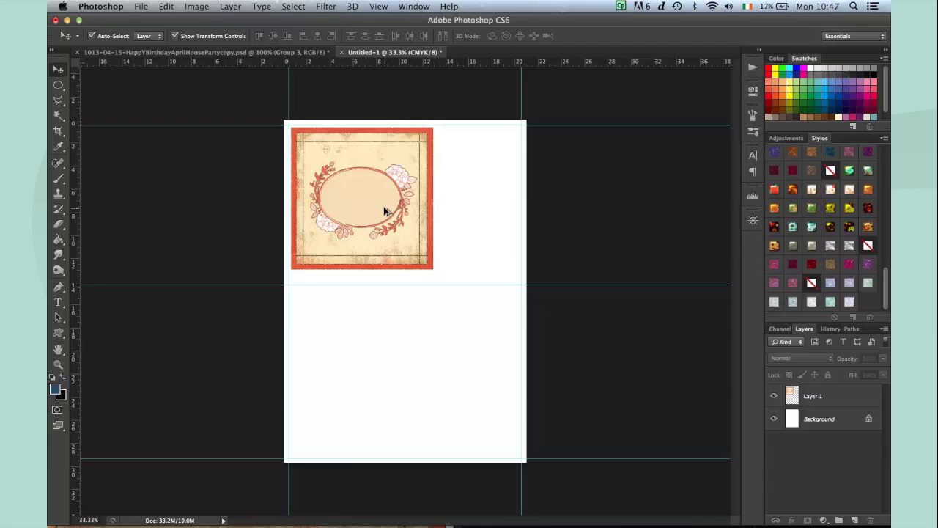
{"action": "left_click_drag", "start_coordinate": [382, 206], "coordinate": [389, 373]}
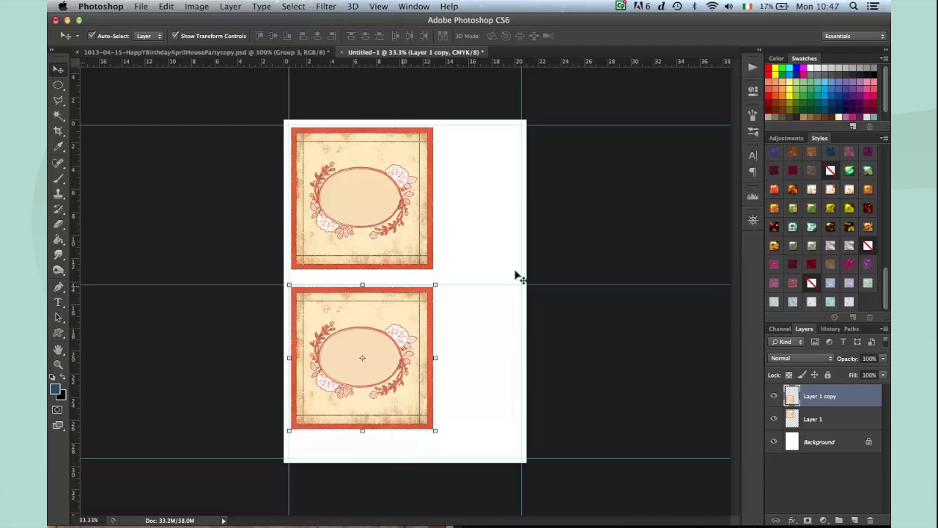
- Save the A4 page layout as a Photoshop file named PrintingFile, keeping layers and maximum compatibility
{"action": "left_click", "coordinate": [551, 240]}
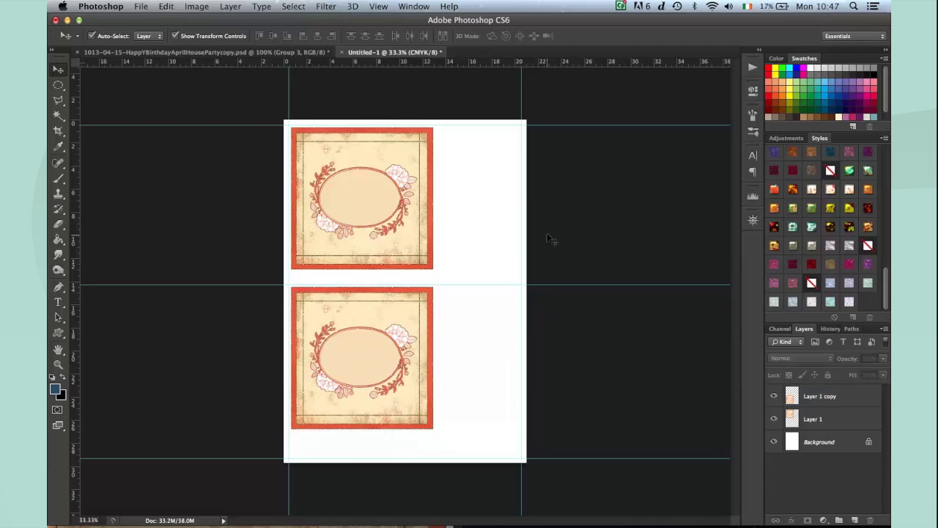
{"action": "left_click", "coordinate": [140, 7]}
{"action": "left_click", "coordinate": [160, 143]}
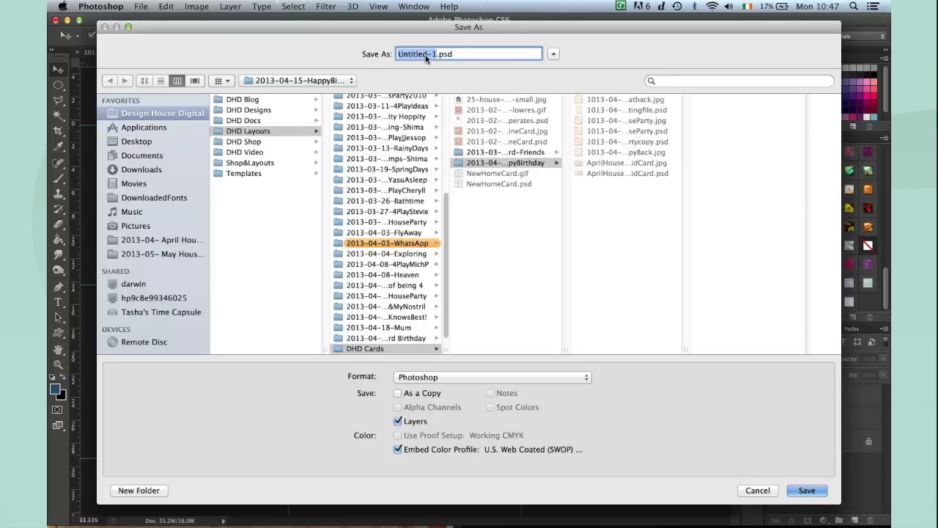
{"action": "type", "text": "Printi"}
{"action": "type", "text": "ng 4x6"}
{"action": "key", "text": "Return"}
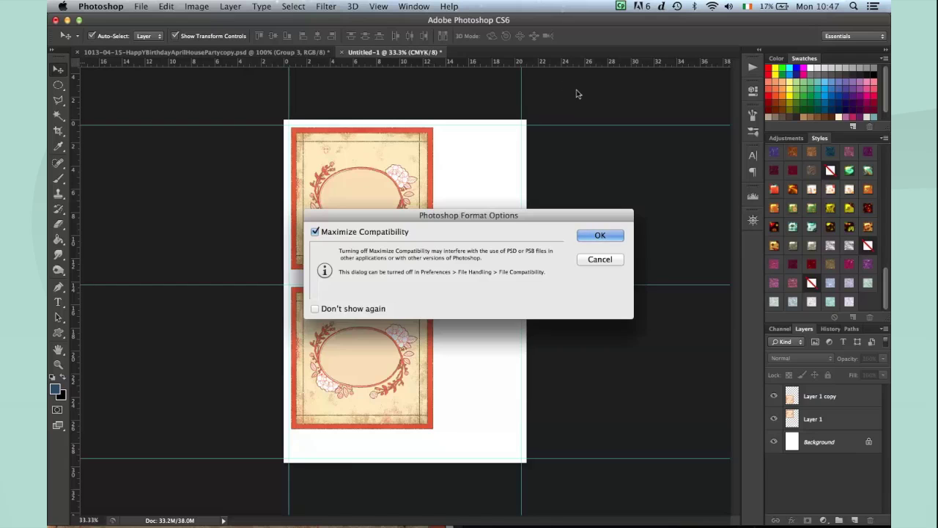
{"action": "key", "text": "Return"}
- Switch to the birthday card document, hide Group 3 and show only the Happy Birthday text layer
{"action": "left_click", "coordinate": [240, 52]}
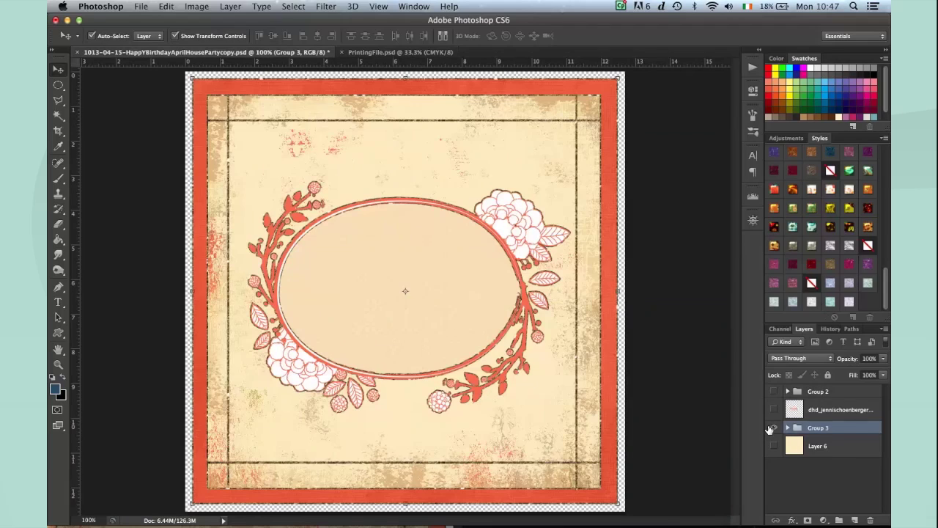
{"action": "left_click", "coordinate": [771, 429]}
{"action": "left_click", "coordinate": [773, 409]}
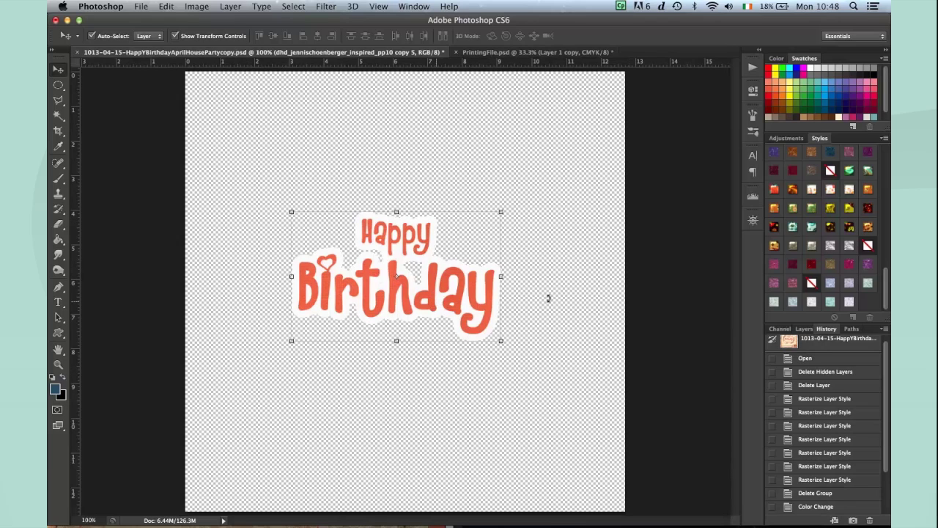
{"action": "left_click", "coordinate": [803, 329]}
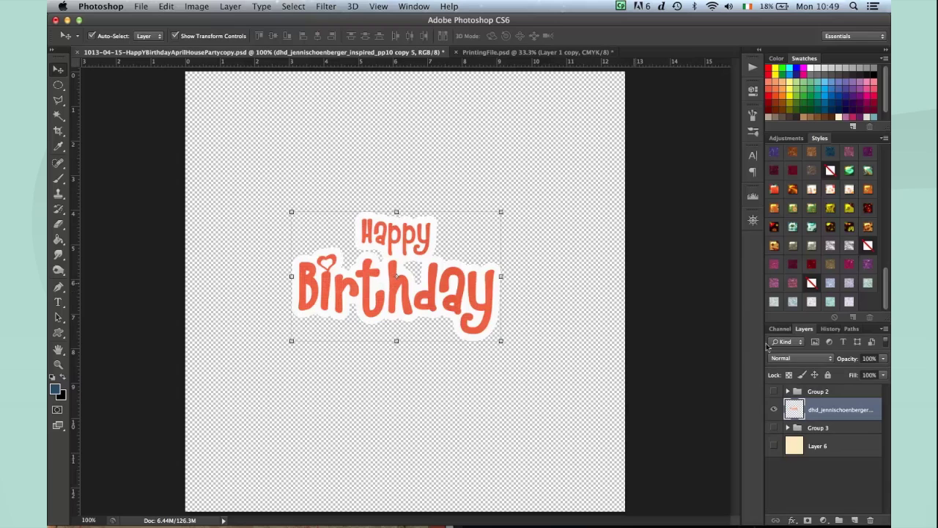
{"action": "right_click", "coordinate": [833, 405]}
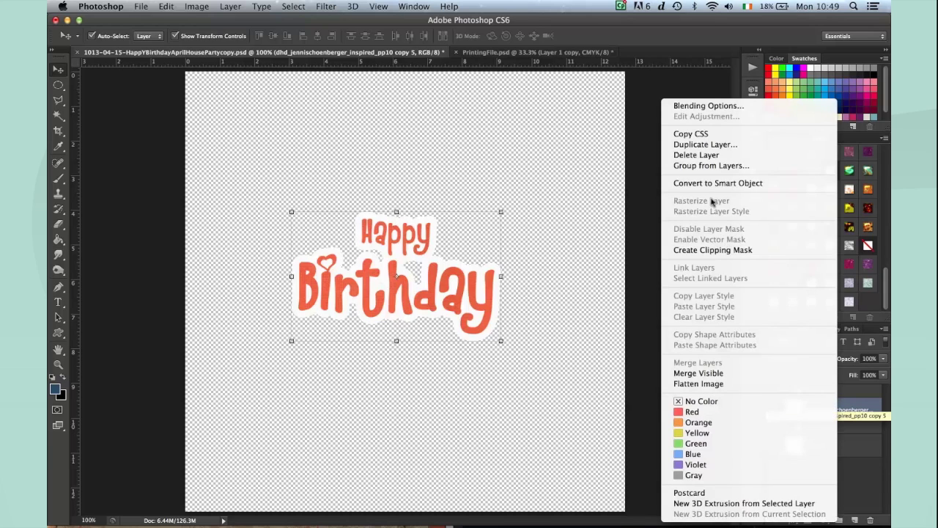
{"action": "left_click", "coordinate": [869, 447]}
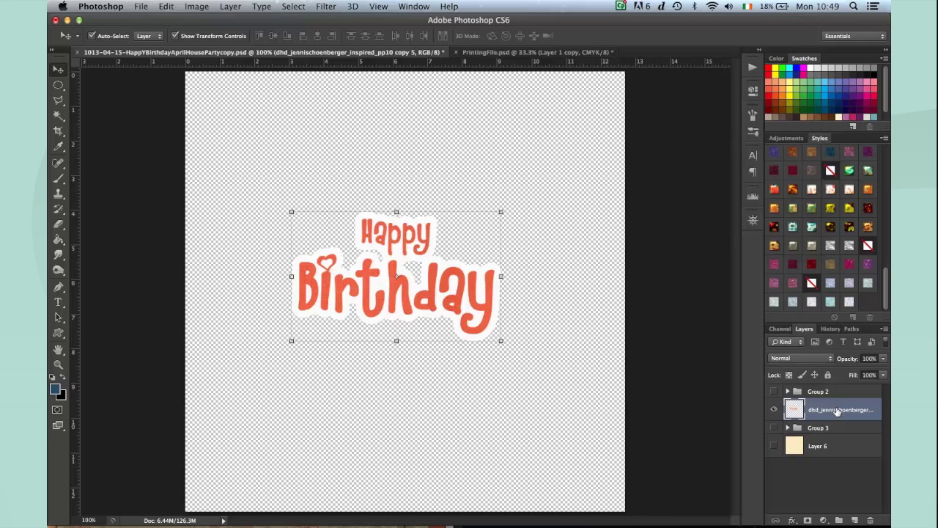
{"action": "right_click", "coordinate": [839, 408]}
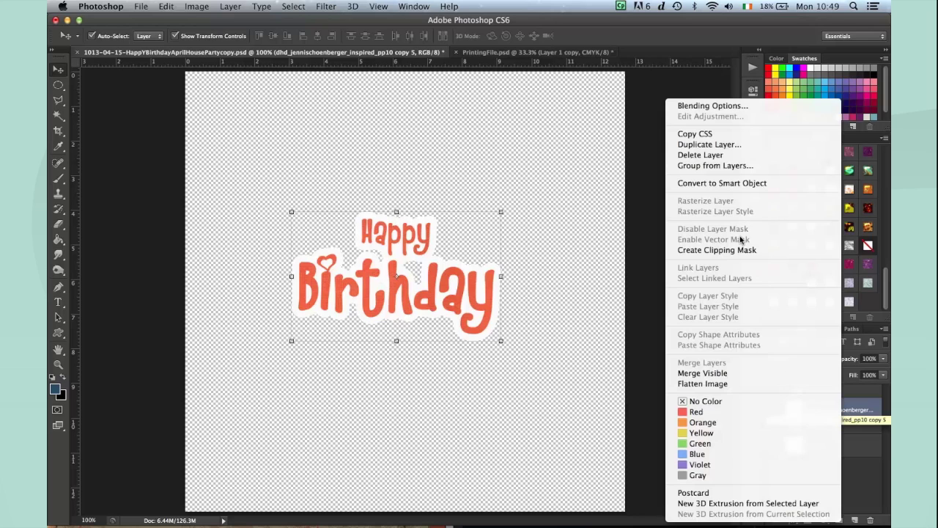
{"action": "left_click", "coordinate": [508, 253]}
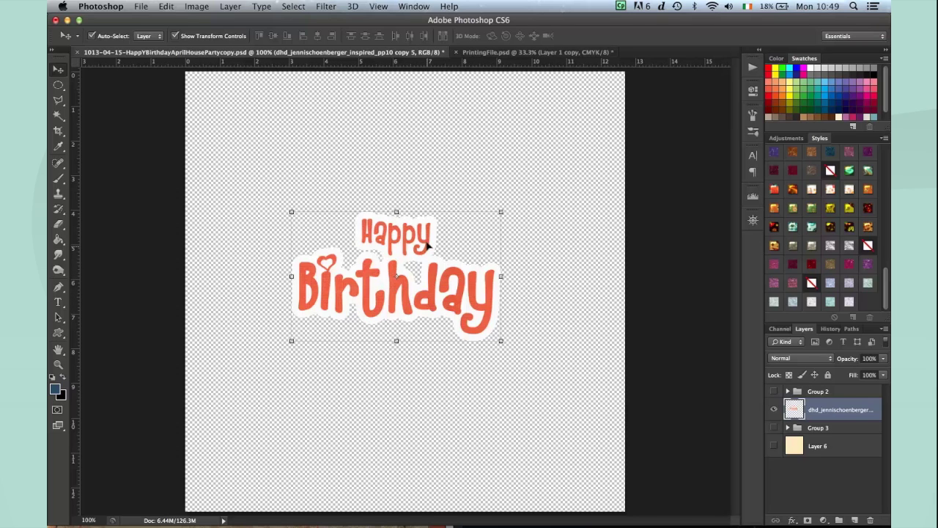
- Copy the Happy Birthday title into PrintingFile.psd and place it beside the upper card back, inside the margin guides
{"action": "left_click_drag", "start_coordinate": [416, 263], "coordinate": [507, 53]}
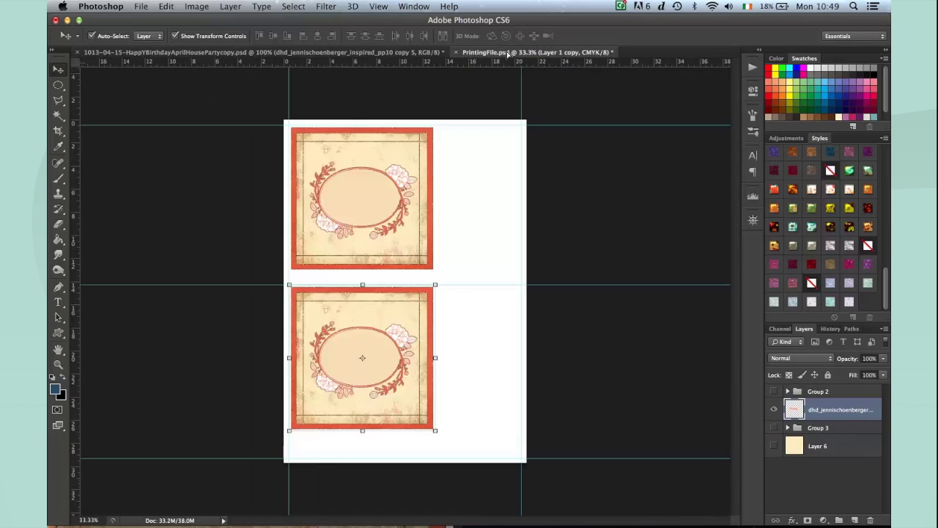
{"action": "left_click_drag", "start_coordinate": [475, 163], "coordinate": [477, 163]}
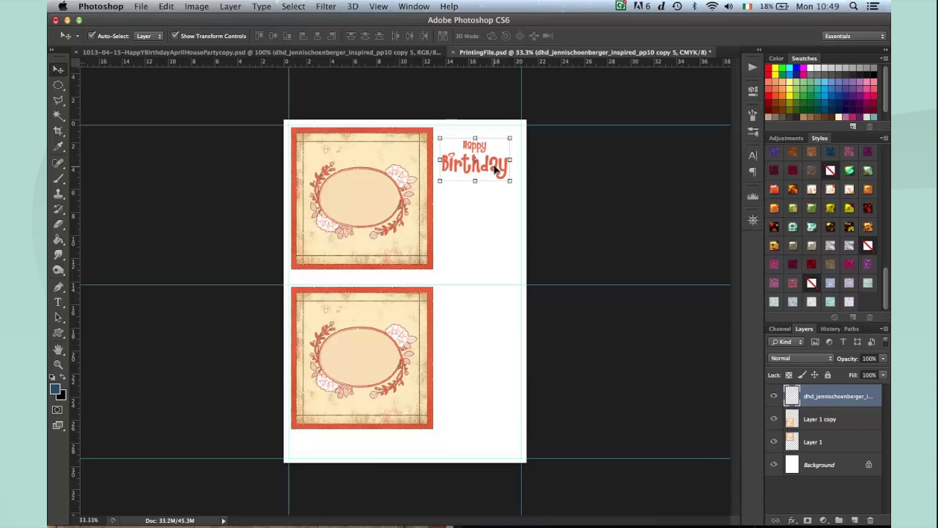
{"action": "key", "text": "shift+Right"}
- Add a 1 px outside Stroke effect to the Happy Birthday title's layer in PrintingFile.psd
{"action": "key", "text": "super+plus"}
{"action": "key", "text": "super+plus"}
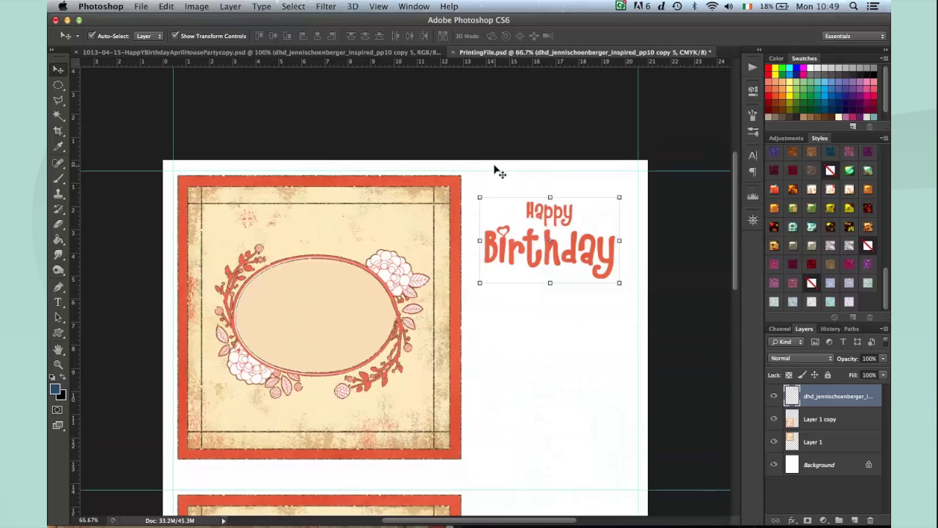
{"action": "key", "text": "super+plus"}
{"action": "scroll", "coordinate": [498, 172], "scroll_direction": "right", "scroll_amount": 3}
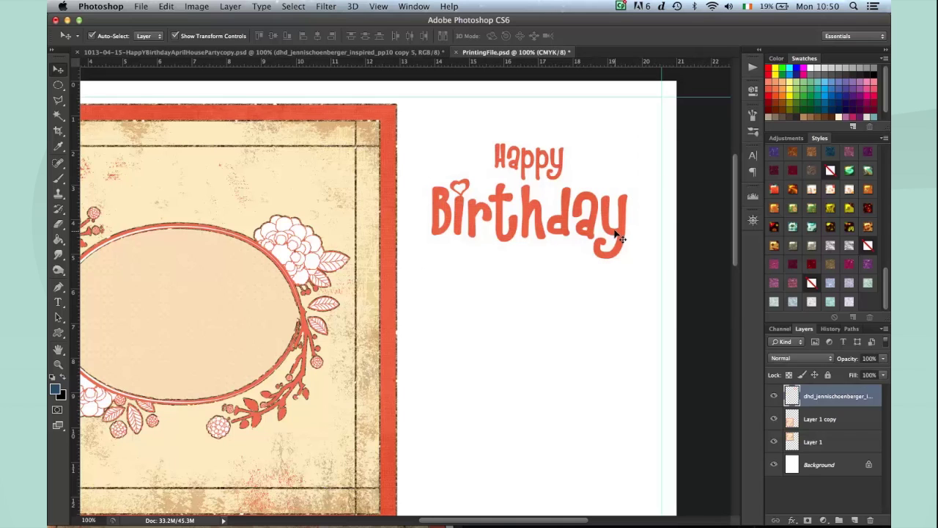
{"action": "double_click", "coordinate": [835, 396]}
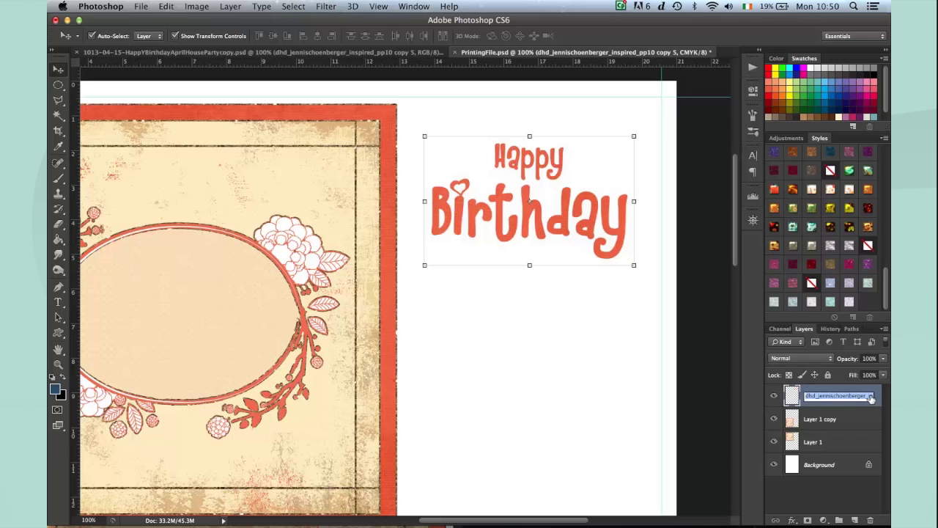
{"action": "double_click", "coordinate": [873, 398]}
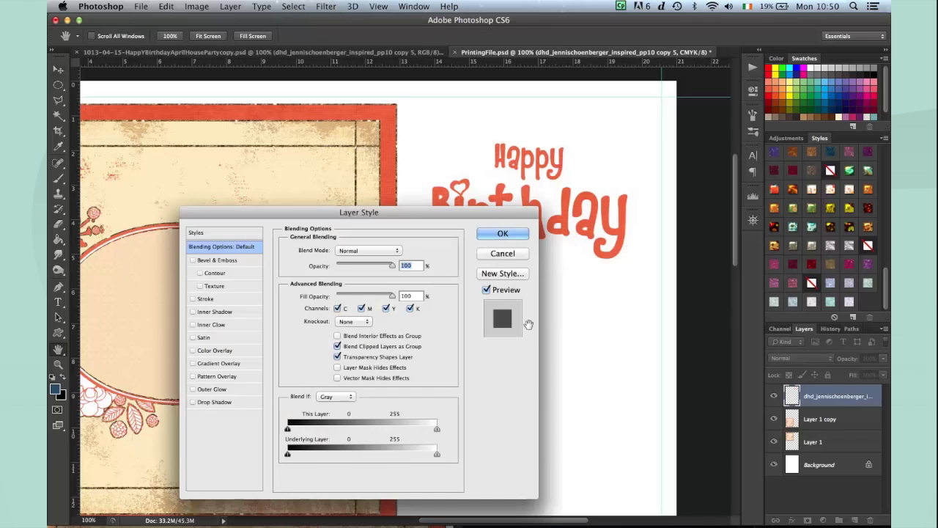
{"action": "left_click_drag", "start_coordinate": [378, 213], "coordinate": [434, 251]}
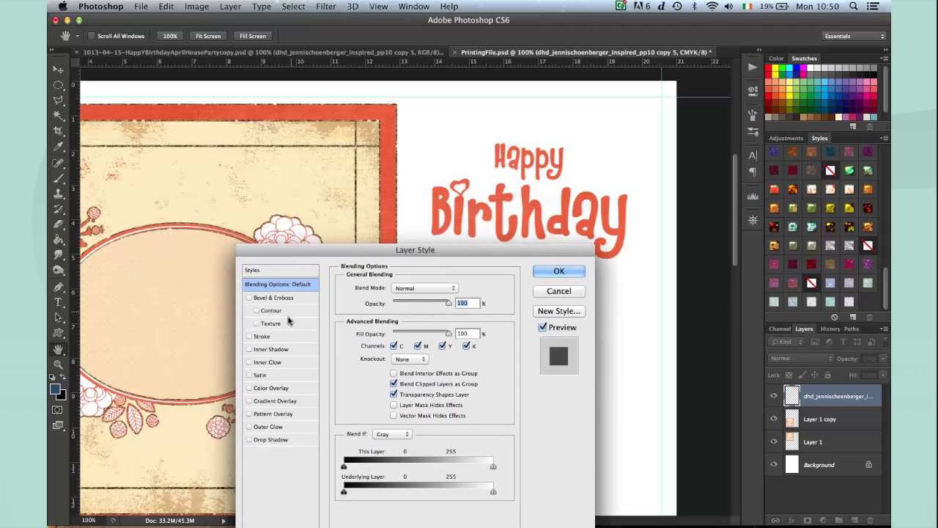
{"action": "left_click", "coordinate": [260, 336]}
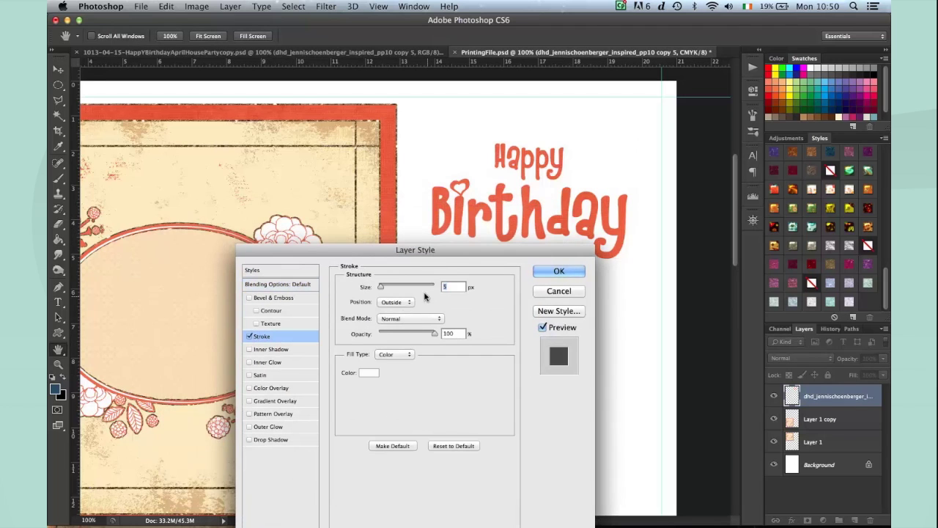
{"action": "type", "text": "1"}
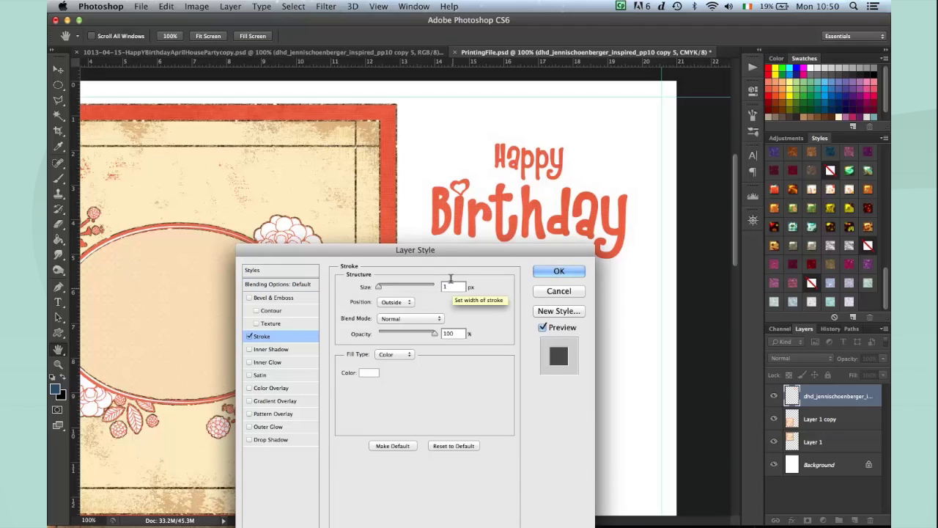
- Make the title's stroke black with very low opacity, apply the layer style and collapse the layer's effects list
{"action": "left_click", "coordinate": [369, 374]}
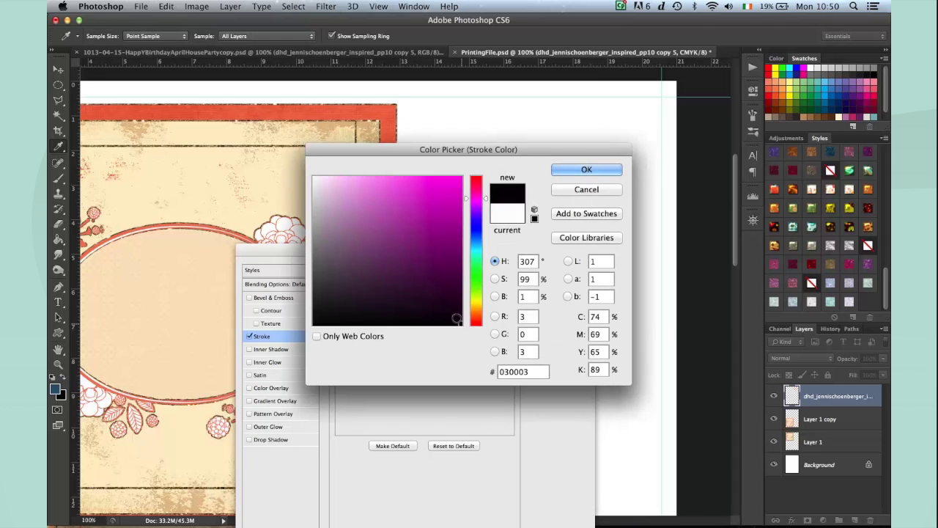
{"action": "left_click", "coordinate": [459, 323]}
{"action": "left_click", "coordinate": [566, 171]}
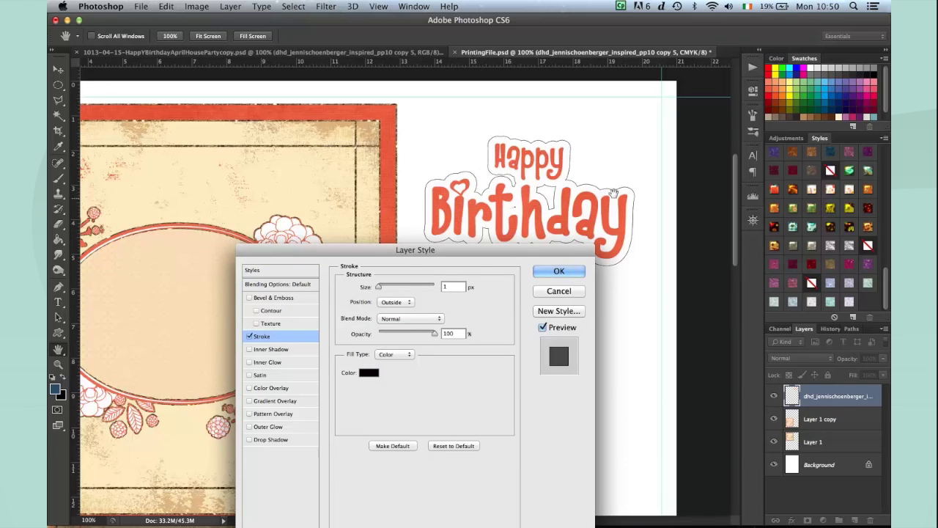
{"action": "left_click_drag", "start_coordinate": [433, 333], "coordinate": [384, 332]}
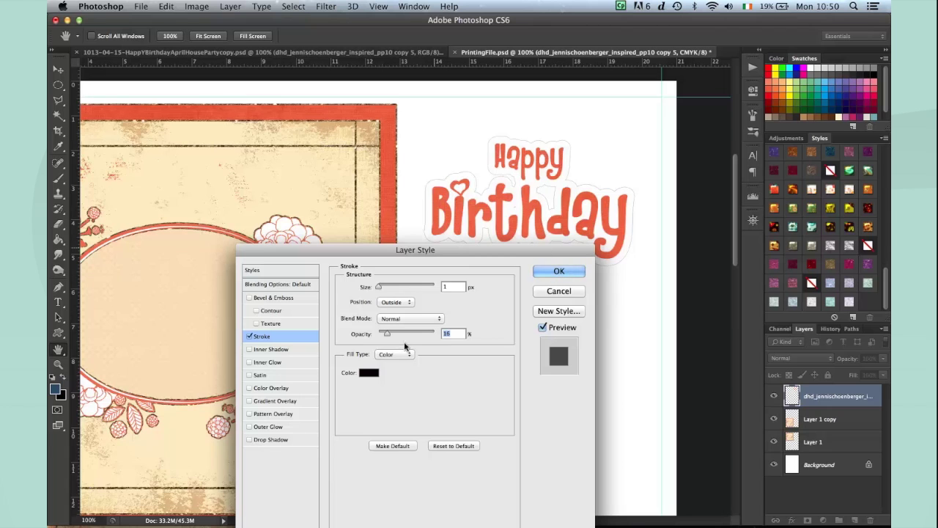
{"action": "left_click_drag", "start_coordinate": [384, 334], "coordinate": [382, 333]}
{"action": "left_click", "coordinate": [549, 270]}
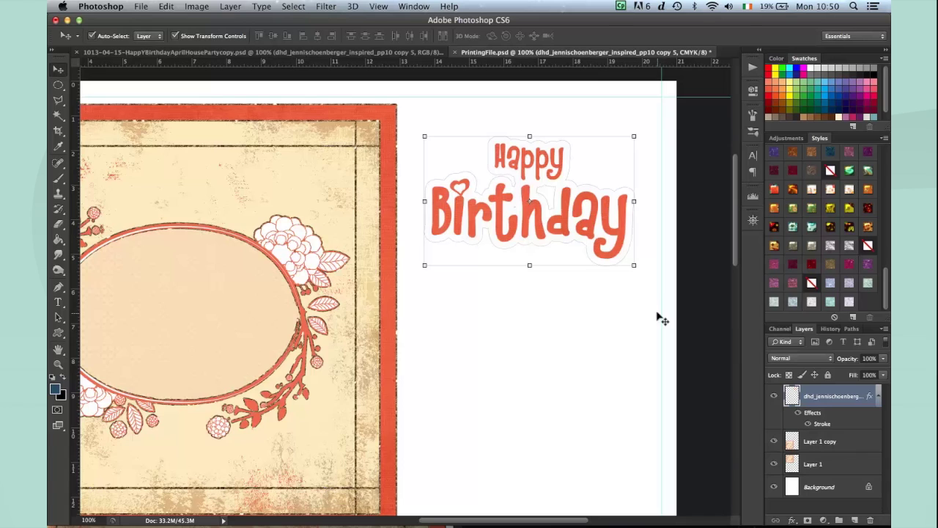
{"action": "left_click", "coordinate": [878, 395]}
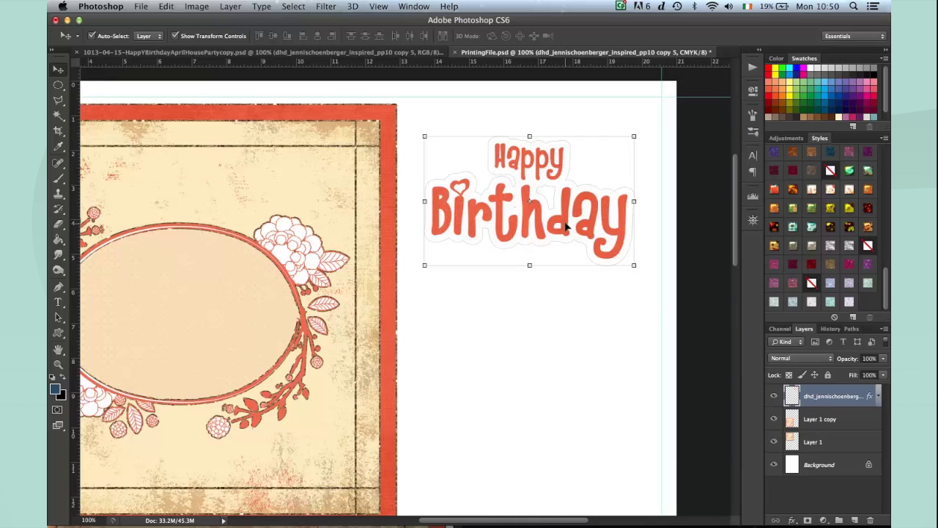
- Duplicate the outlined Happy Birthday title straight down, placing the copy beside the lower card back just below the middle guide
{"action": "key", "text": "super+minus"}
{"action": "key", "text": "super+minus"}
{"action": "key", "text": "super+minus"}
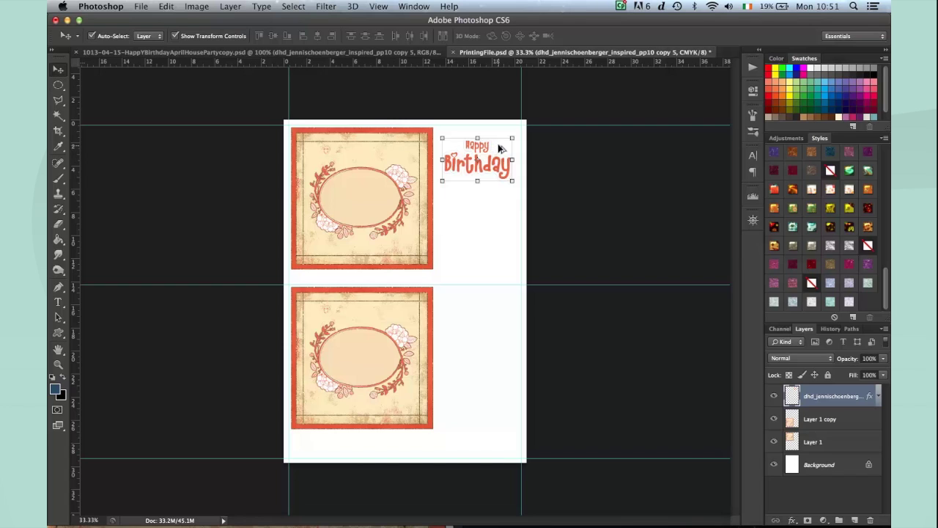
{"action": "left_click_drag", "start_coordinate": [511, 180], "coordinate": [495, 319]}
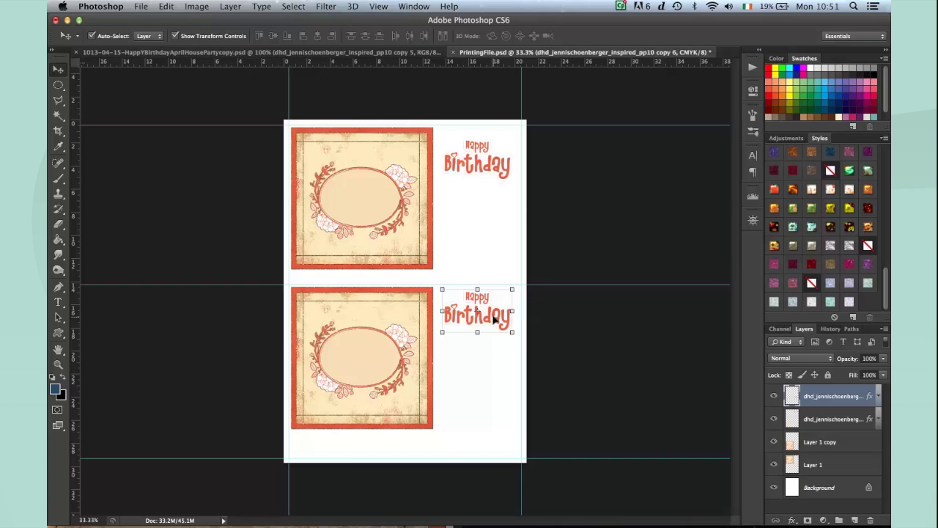
- Move the upper Happy Birthday title slightly up towards the top margin guide and deselect it
{"action": "left_click", "coordinate": [492, 159]}
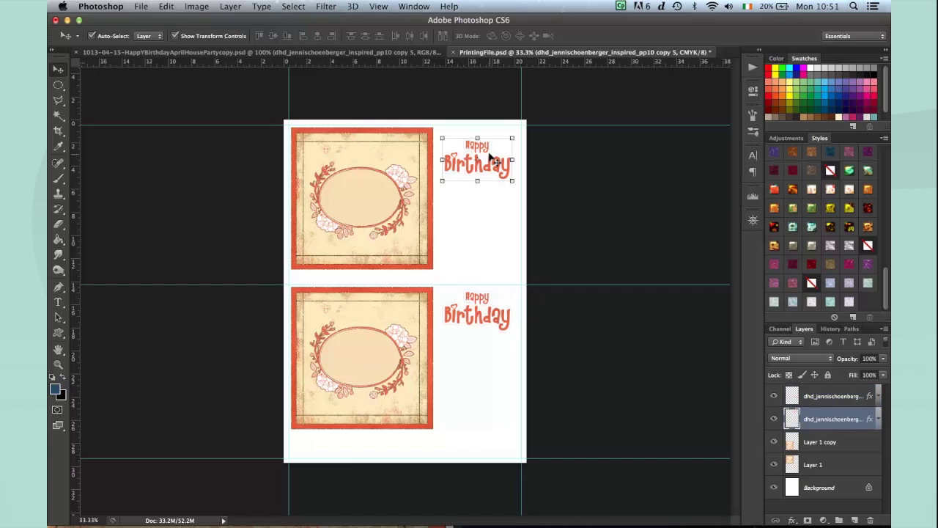
{"action": "left_click_drag", "start_coordinate": [493, 159], "coordinate": [487, 154]}
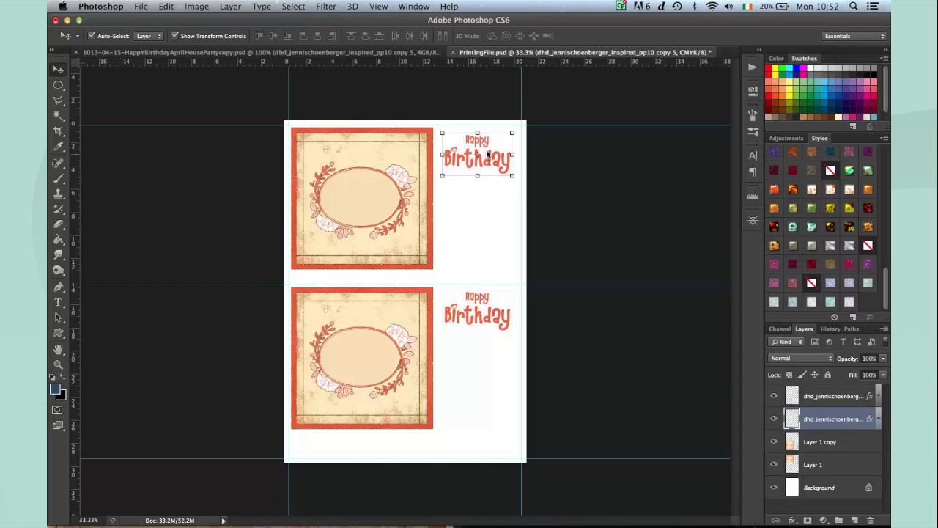
{"action": "left_click", "coordinate": [645, 214]}
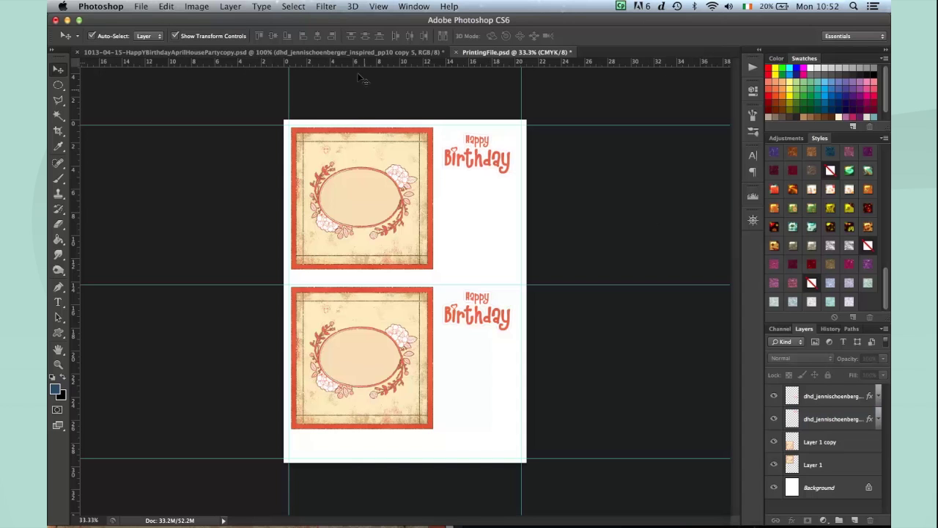
- Switch to the birthday card document, hide the Happy Birthday layer, then show and expand the flower group, Group 2
{"action": "left_click", "coordinate": [350, 53]}
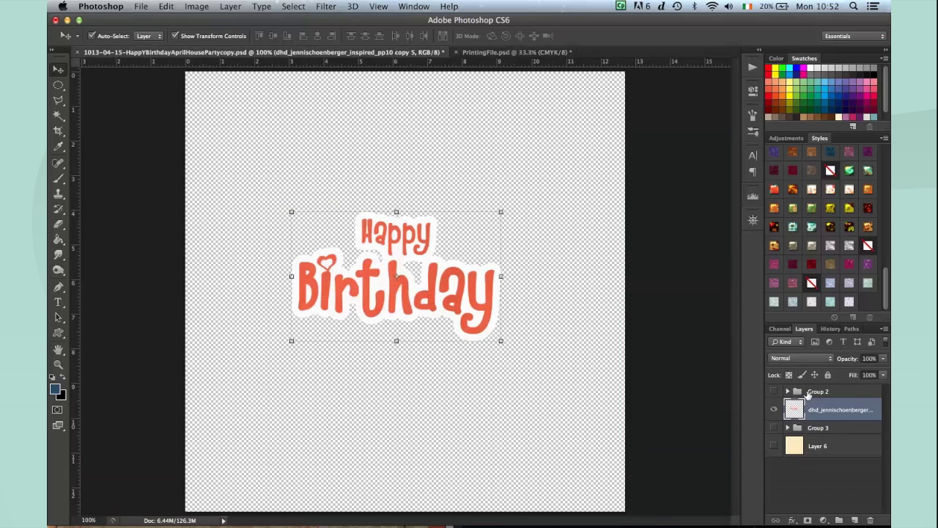
{"action": "left_click", "coordinate": [773, 411]}
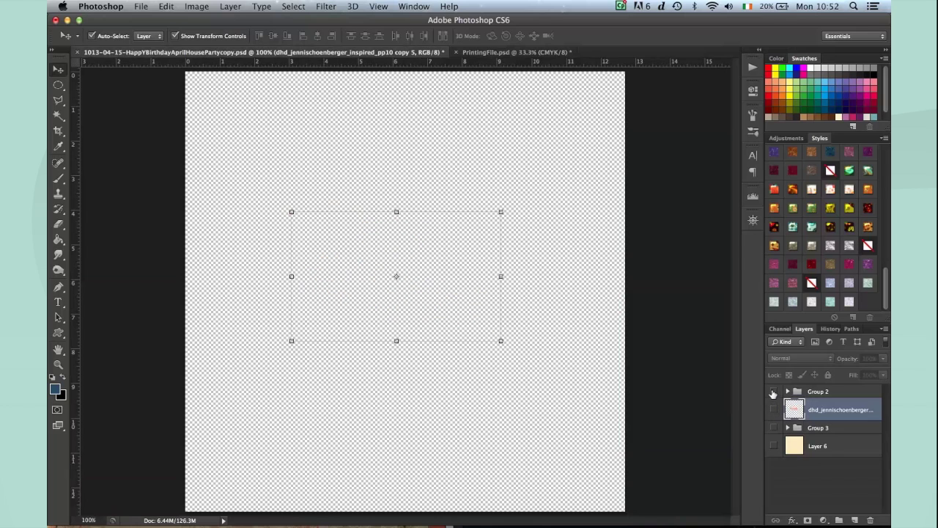
{"action": "left_click", "coordinate": [773, 392]}
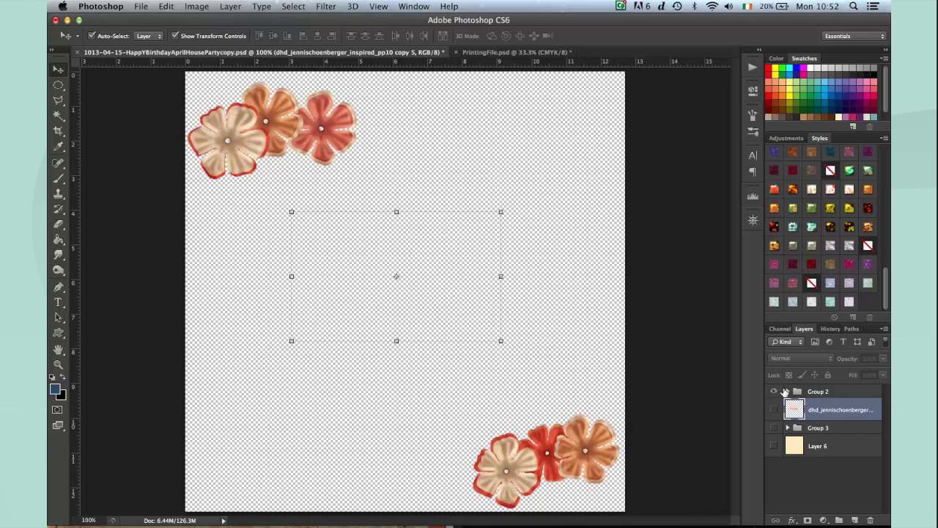
{"action": "left_click", "coordinate": [785, 391]}
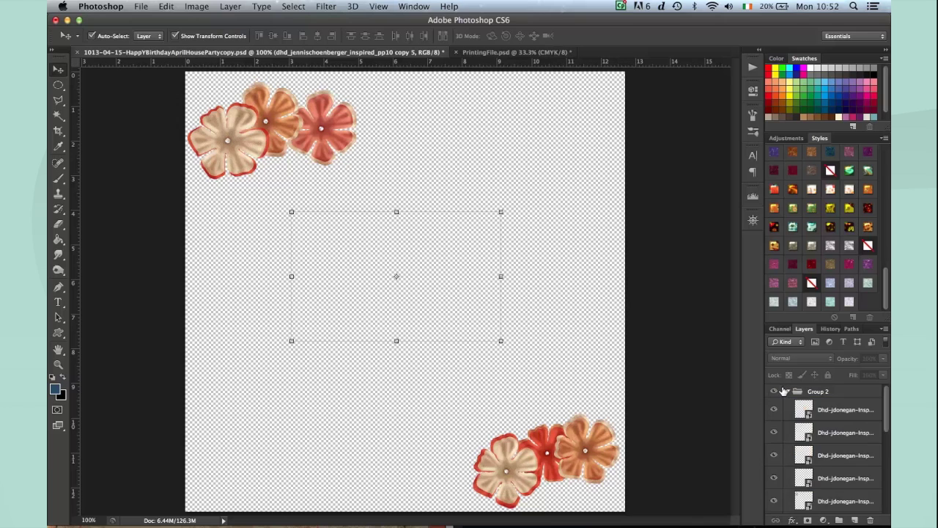
- Select the two topmost flower layers in Group 2 and unlink them
{"action": "left_click", "coordinate": [865, 414]}
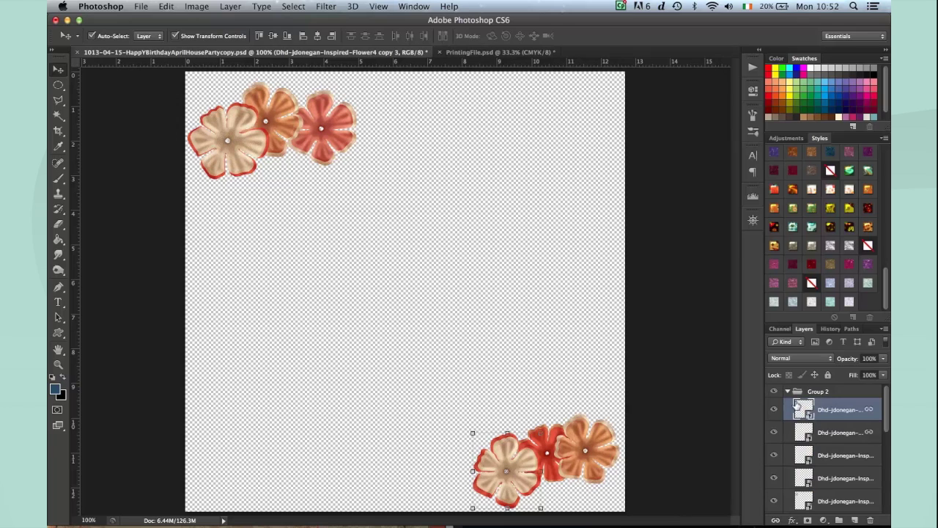
{"action": "left_click", "coordinate": [772, 409]}
{"action": "left_click", "coordinate": [773, 409]}
{"action": "left_click", "coordinate": [850, 432], "text": "shift"}
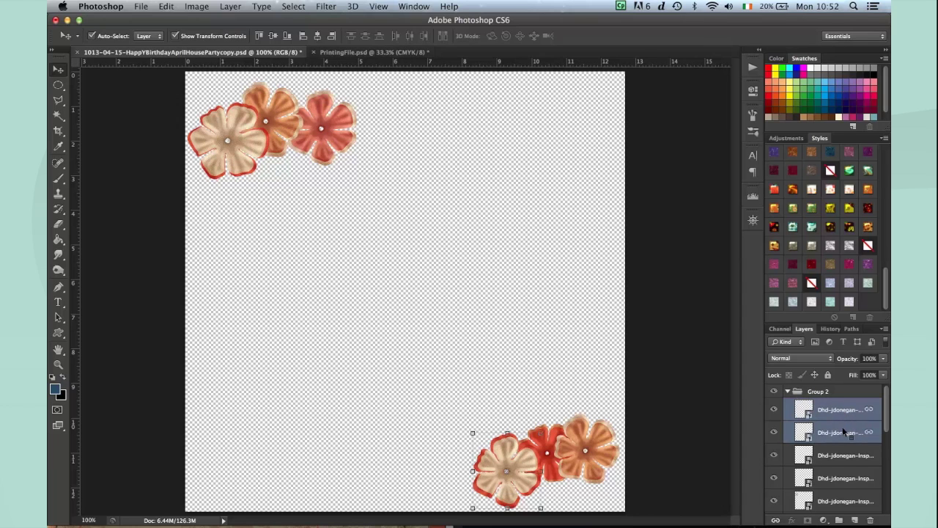
{"action": "right_click", "coordinate": [844, 432]}
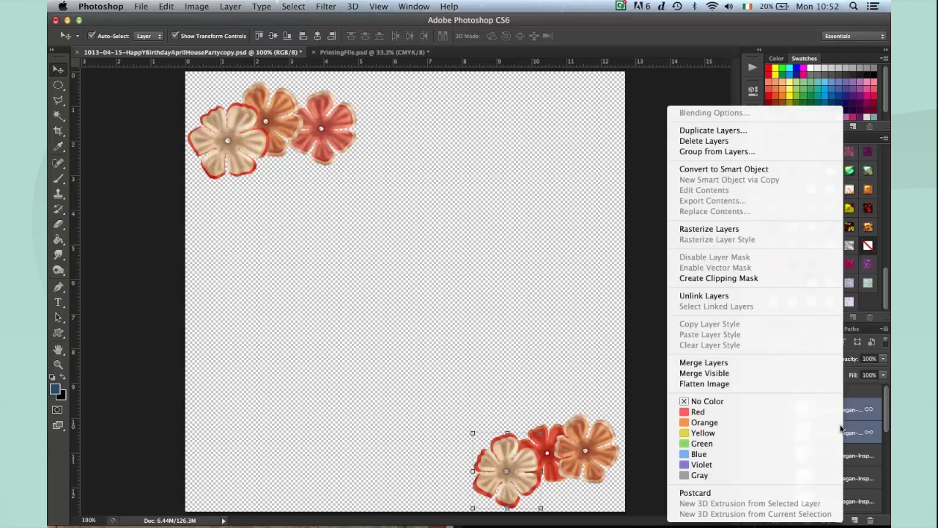
{"action": "left_click", "coordinate": [712, 297]}
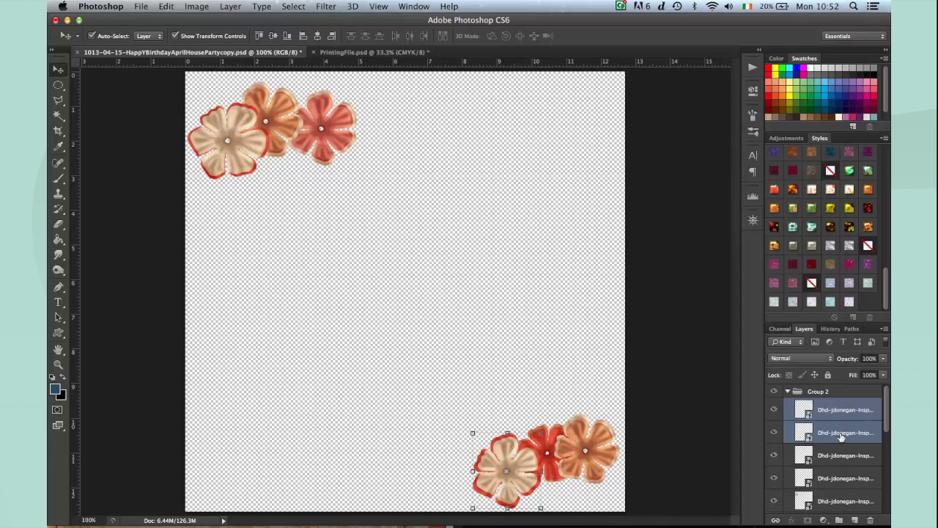
- Link the two topmost flower layers in Group 2, test-move the linked flower up the page and undo the move
{"action": "left_click", "coordinate": [826, 434]}
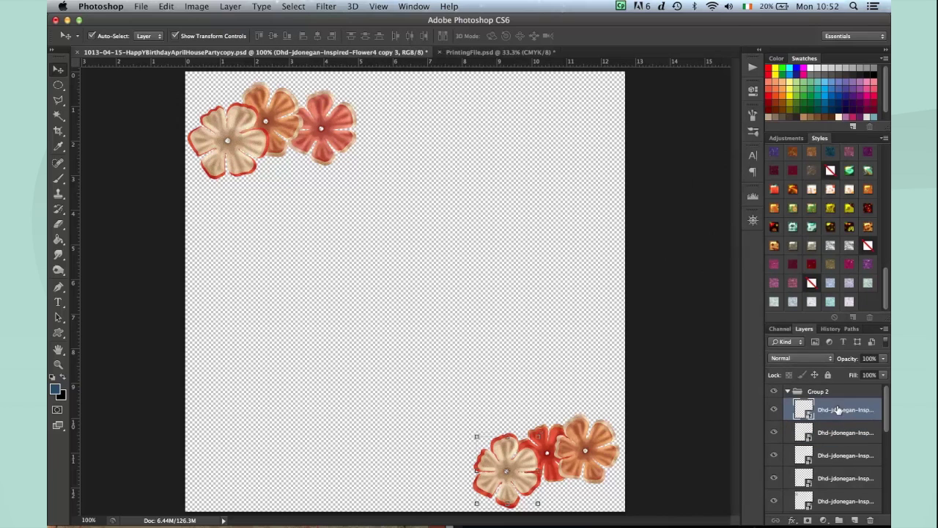
{"action": "left_click", "coordinate": [841, 412]}
{"action": "left_click", "coordinate": [842, 431], "text": "shift"}
{"action": "right_click", "coordinate": [842, 424]}
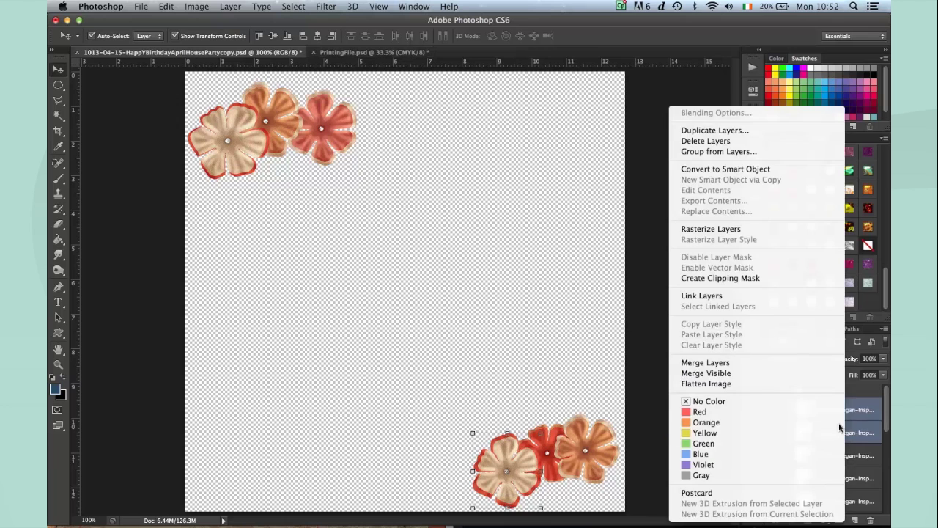
{"action": "left_click", "coordinate": [746, 295]}
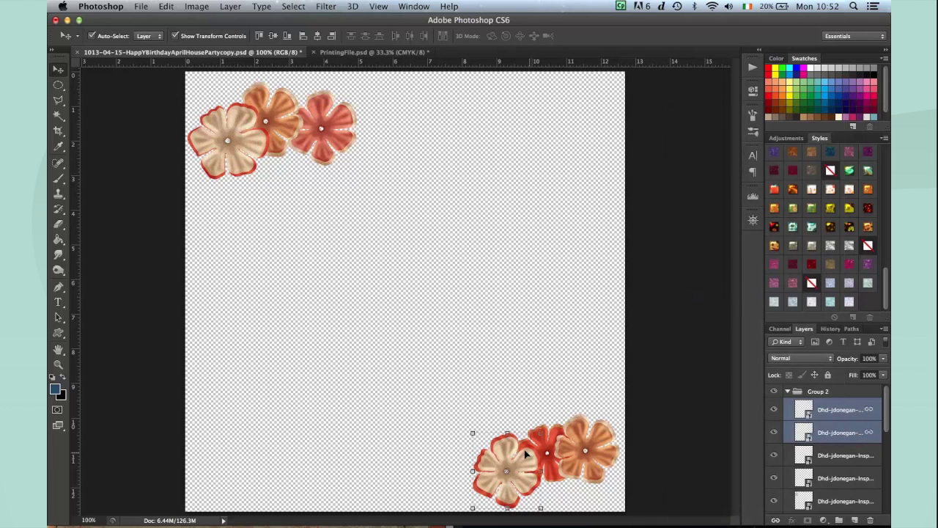
{"action": "left_click_drag", "start_coordinate": [526, 454], "coordinate": [493, 347]}
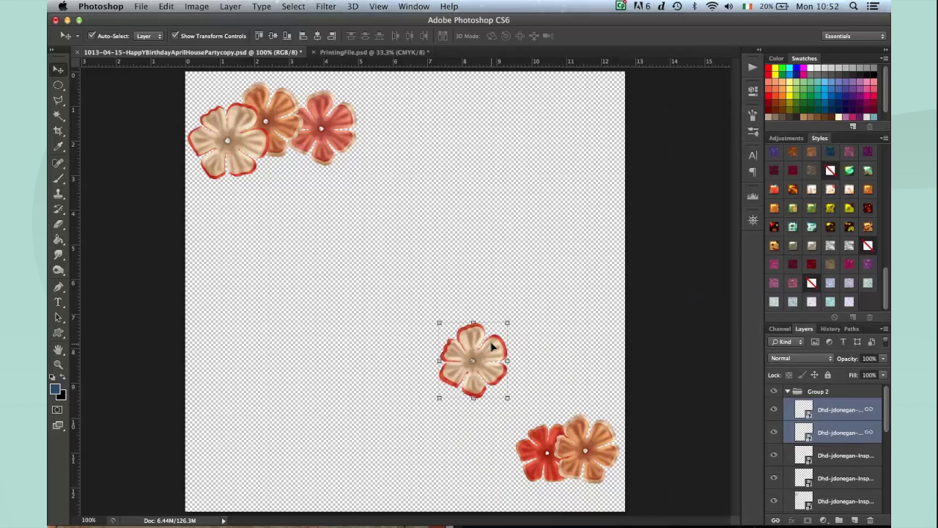
{"action": "key", "text": "super+z"}
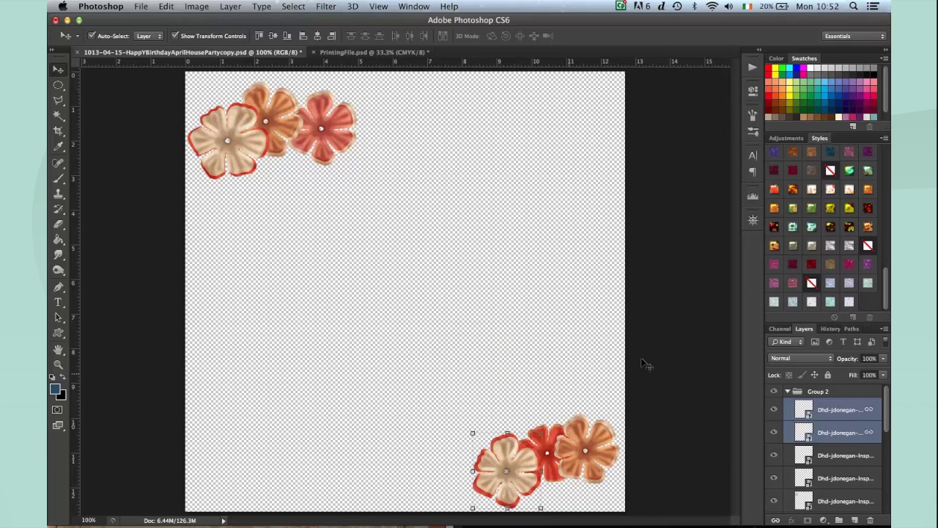
- Collapse Group 2 and float the birthday card document in its own window, offset so the printing page shows beside it
{"action": "left_click", "coordinate": [771, 455]}
{"action": "left_click", "coordinate": [770, 455]}
{"action": "left_click", "coordinate": [784, 392]}
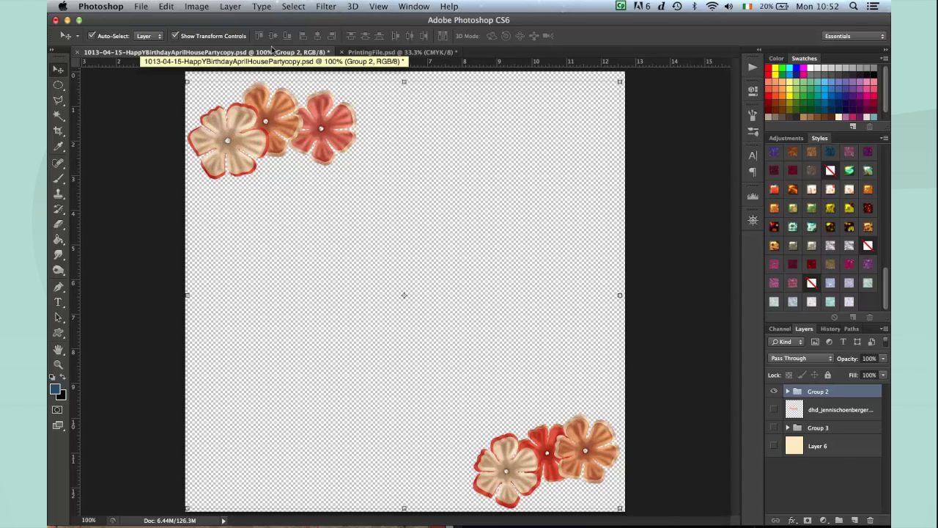
{"action": "left_click_drag", "start_coordinate": [271, 48], "coordinate": [244, 134]}
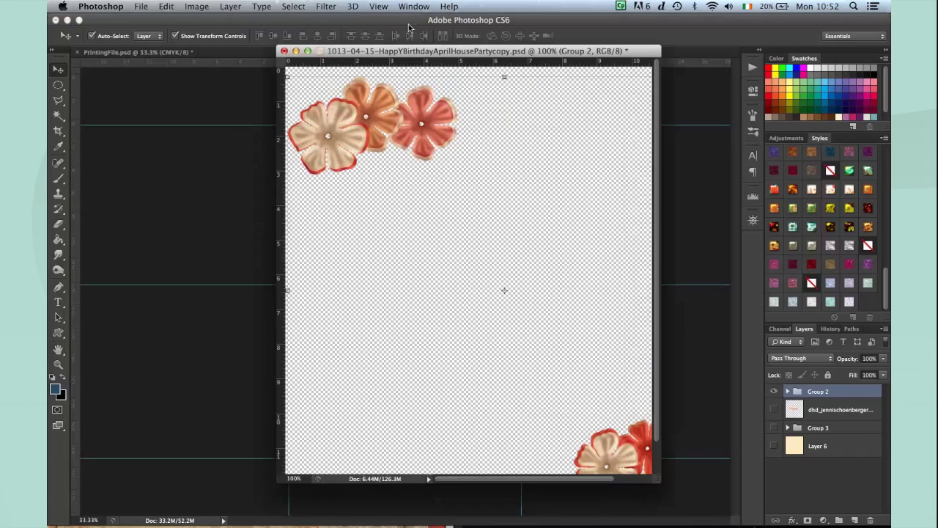
{"action": "left_click_drag", "start_coordinate": [433, 57], "coordinate": [217, 84]}
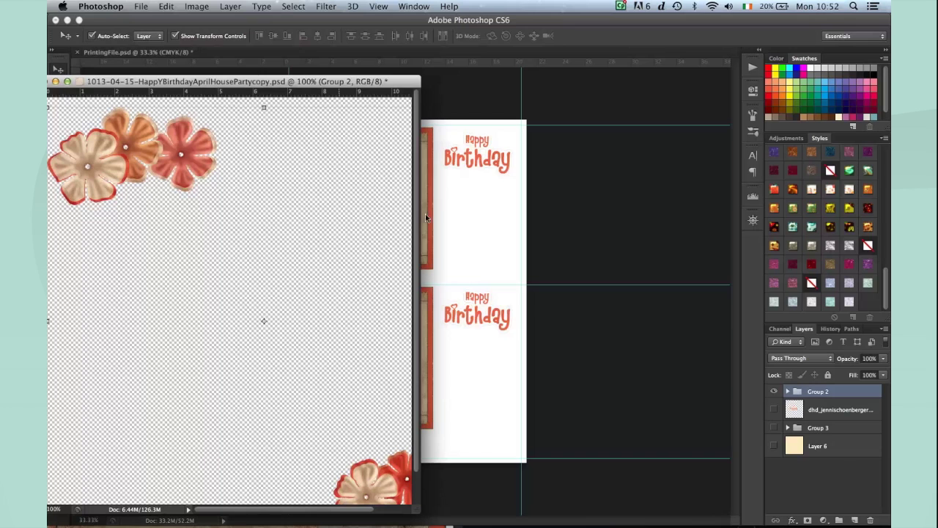
- Bring the floating birthday card window back to the front and copy Group 2 onto the PrintingFile.psd page
{"action": "left_click", "coordinate": [483, 333]}
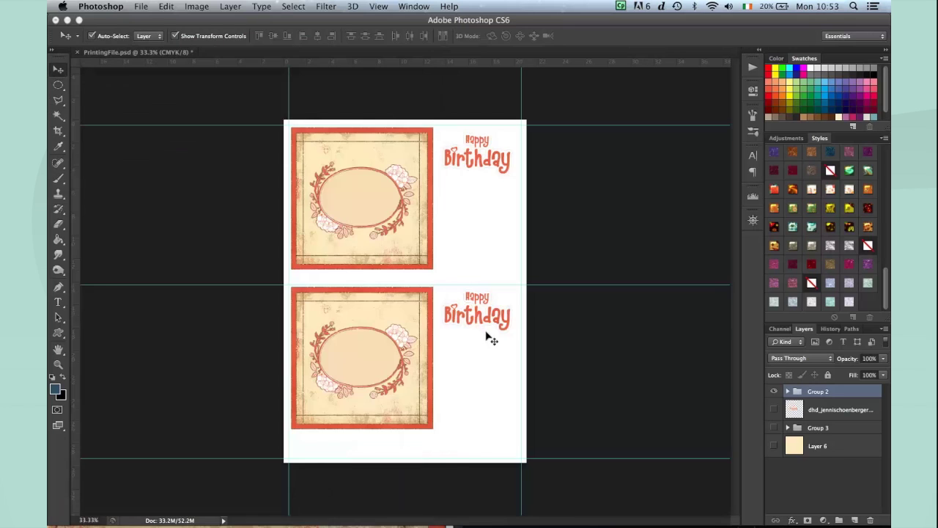
{"action": "left_click", "coordinate": [400, 7]}
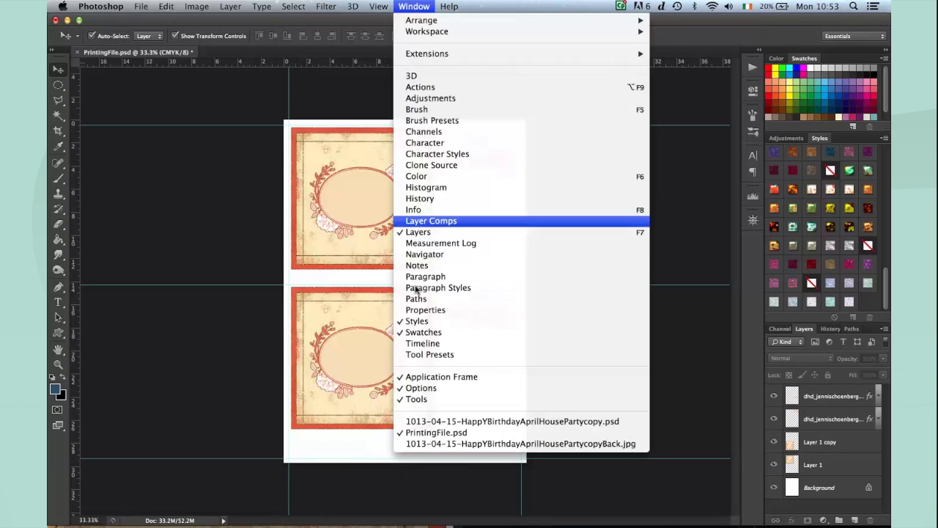
{"action": "left_click", "coordinate": [430, 421]}
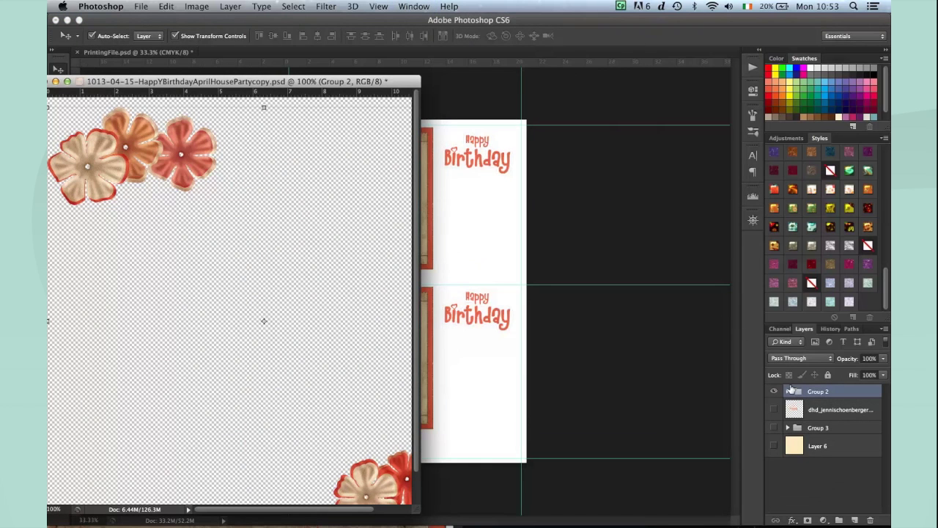
{"action": "left_click_drag", "start_coordinate": [790, 389], "coordinate": [466, 256]}
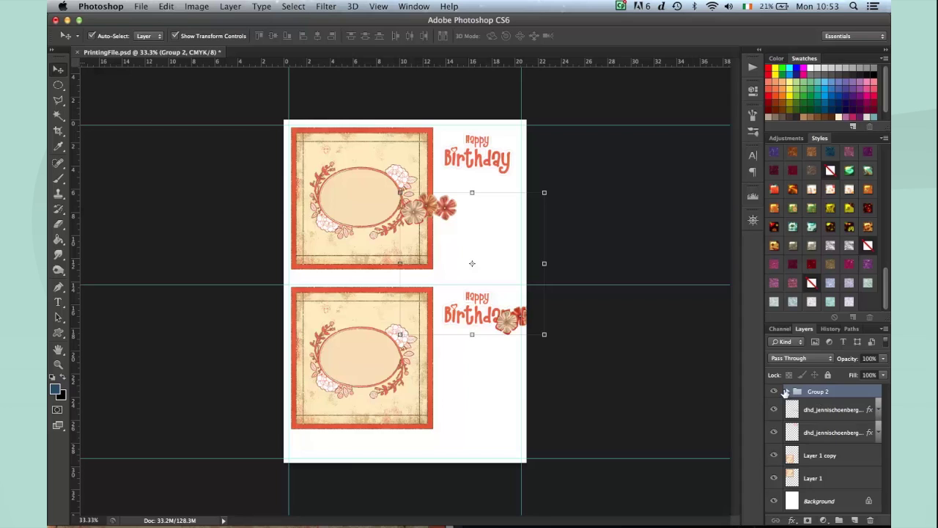
- Spread the six flowers out as separate pieces in the white space below the upper Happy Birthday title
{"action": "left_click_drag", "start_coordinate": [415, 220], "coordinate": [477, 192]}
{"action": "left_click", "coordinate": [428, 205]}
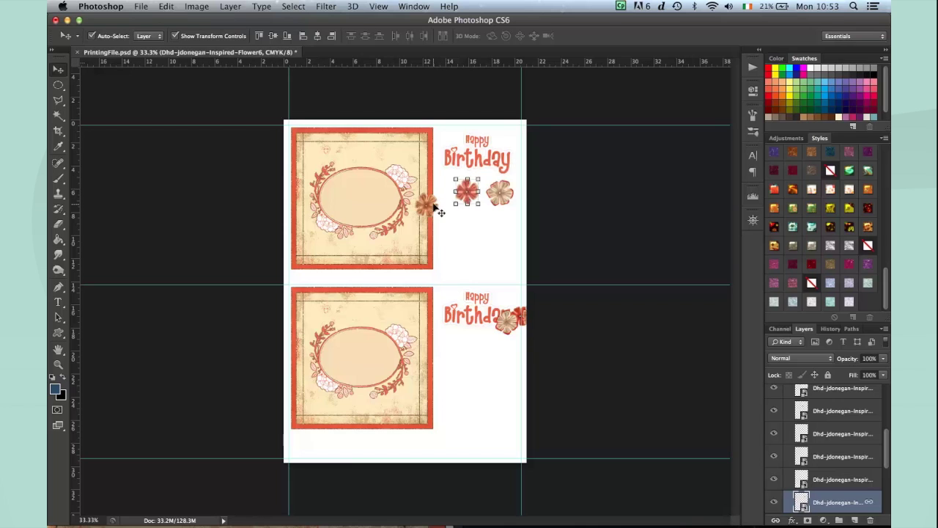
{"action": "left_click_drag", "start_coordinate": [433, 212], "coordinate": [462, 217]}
{"action": "left_click_drag", "start_coordinate": [506, 316], "coordinate": [484, 216]}
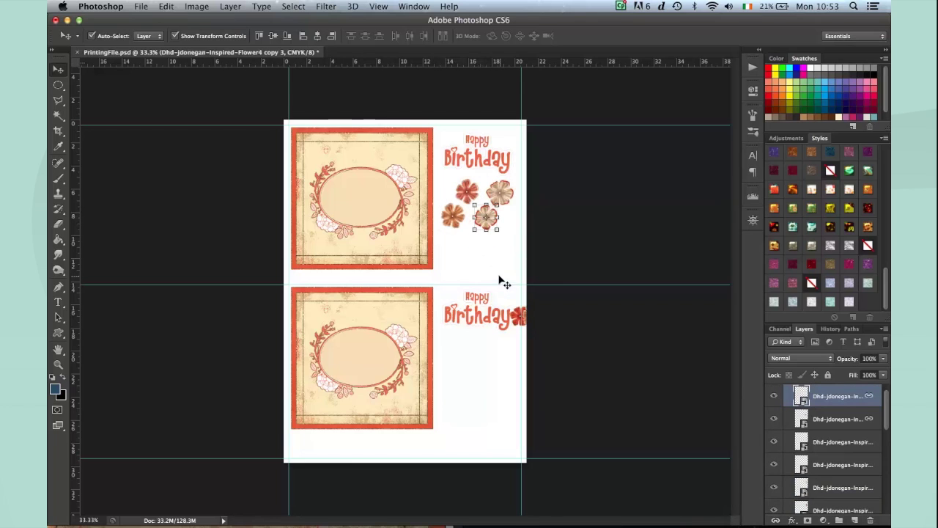
{"action": "left_click_drag", "start_coordinate": [521, 316], "coordinate": [495, 250]}
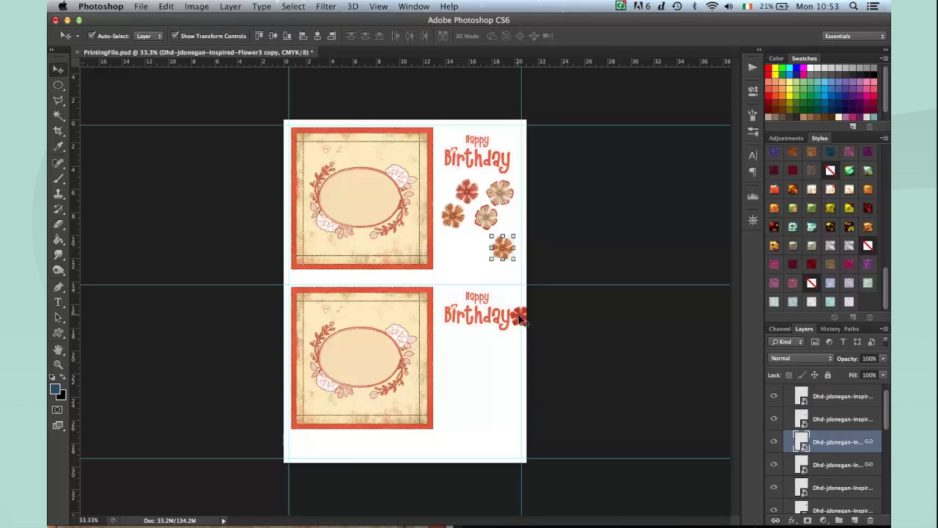
{"action": "left_click_drag", "start_coordinate": [518, 314], "coordinate": [464, 247]}
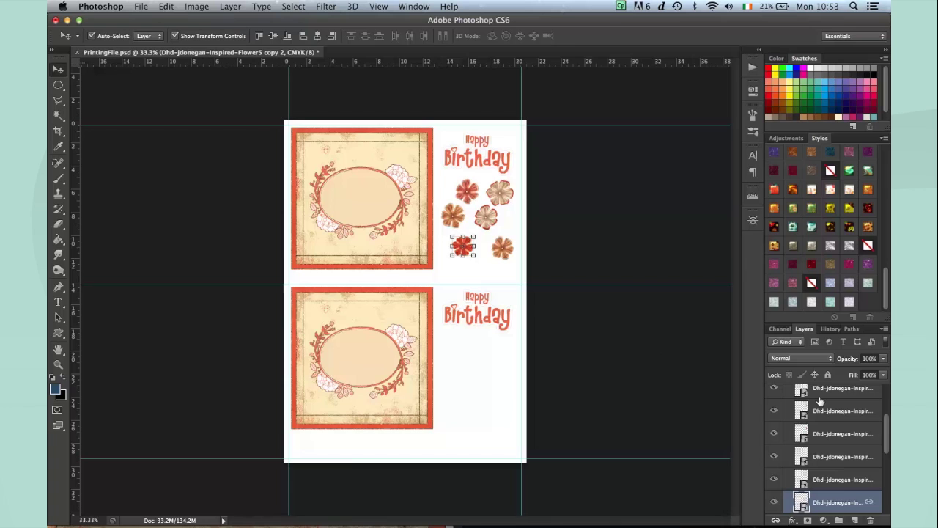
- Collapse Group 2, duplicate the whole group and select the copy
{"action": "left_click_drag", "start_coordinate": [884, 446], "coordinate": [884, 414]}
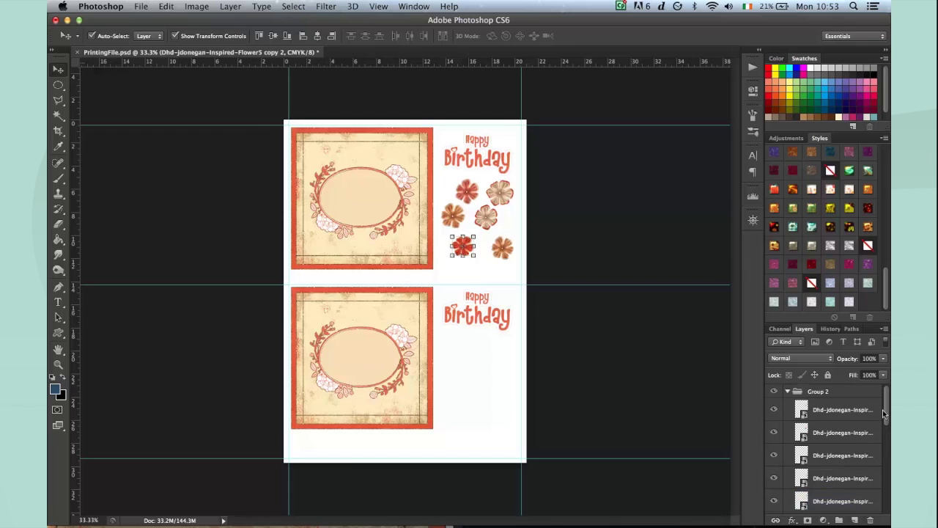
{"action": "left_click", "coordinate": [787, 391]}
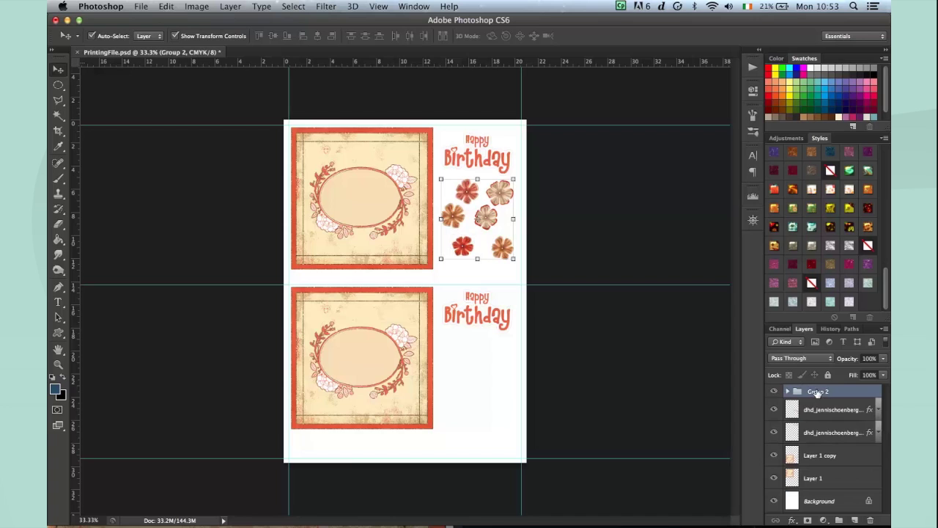
{"action": "left_click_drag", "start_coordinate": [818, 394], "coordinate": [852, 517]}
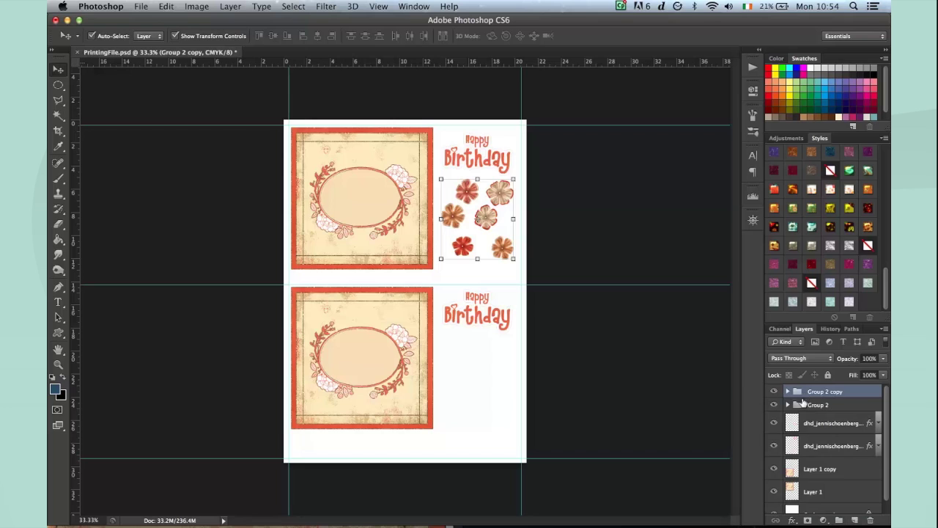
{"action": "left_click", "coordinate": [803, 402]}
{"action": "left_click", "coordinate": [795, 392]}
{"action": "left_click", "coordinate": [773, 391]}
{"action": "left_click", "coordinate": [773, 391]}
- Try to move the duplicated flowers down below the lower title with layer auto-select on, and undo the move
{"action": "left_click", "coordinate": [150, 38]}
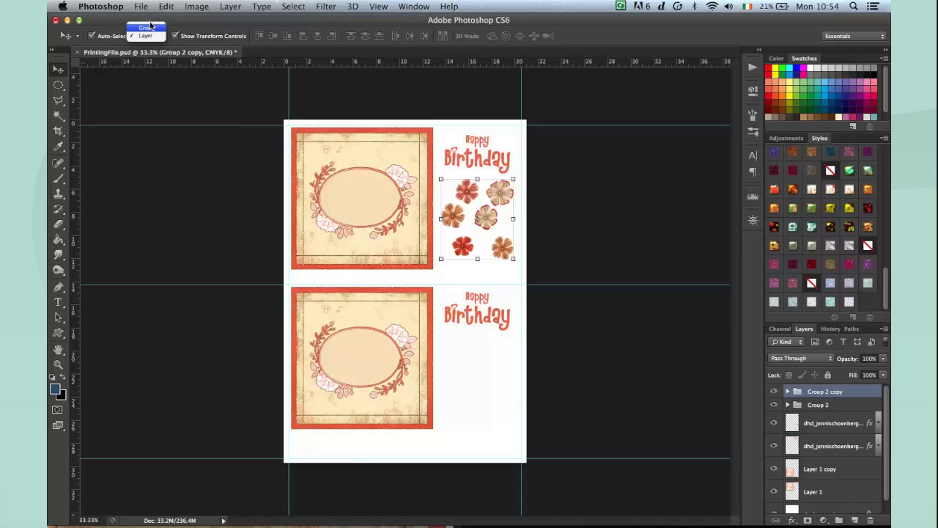
{"action": "left_click", "coordinate": [521, 191]}
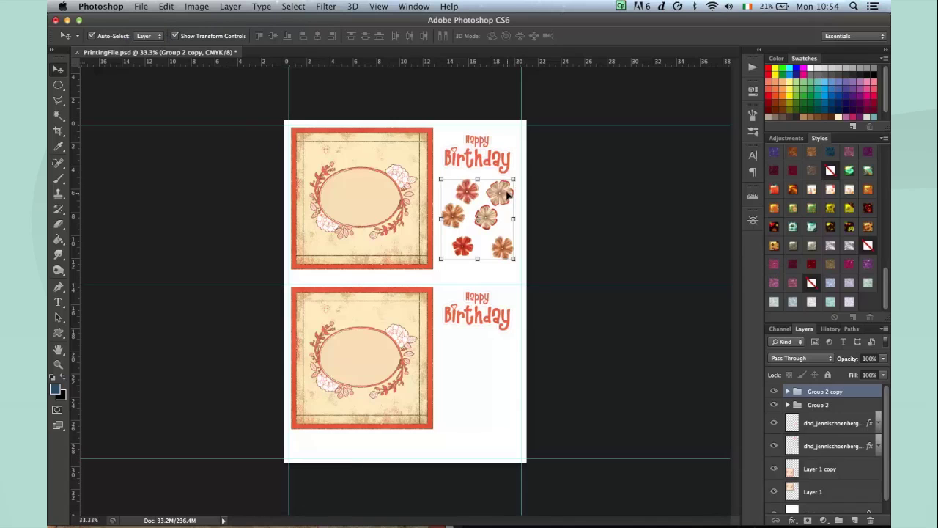
{"action": "left_click_drag", "start_coordinate": [507, 194], "coordinate": [508, 357]}
{"action": "key", "text": "super+z"}
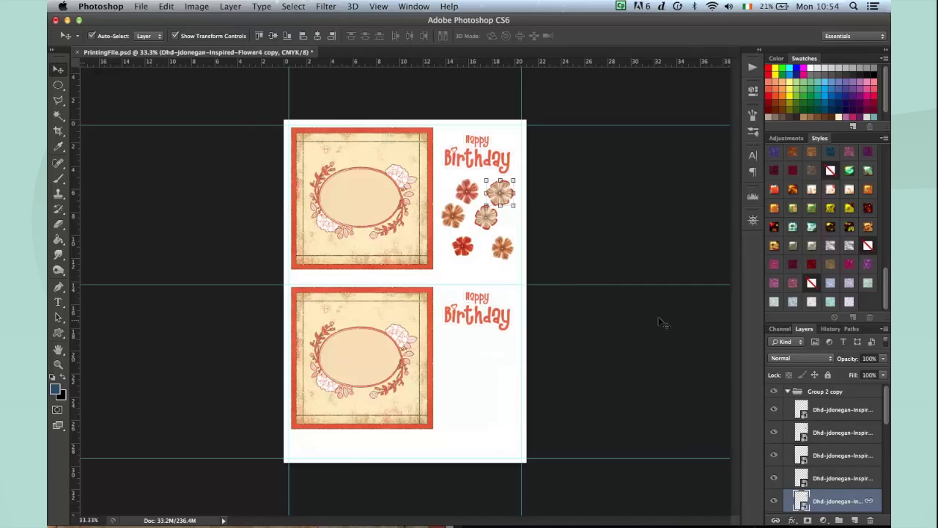
- Set the Move tool's auto-select to Group, move Group 2 copy straight down below the lower Happy Birthday title and deselect it
{"action": "left_click", "coordinate": [145, 36]}
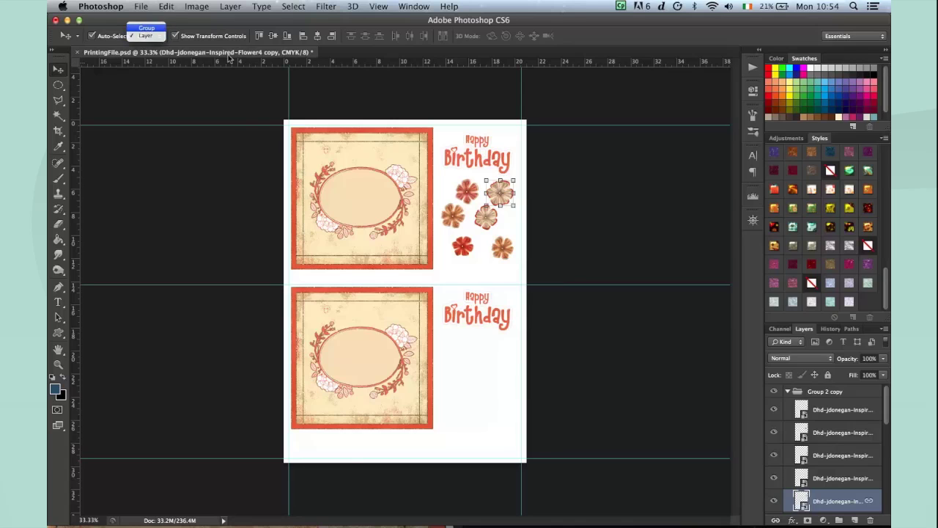
{"action": "left_click", "coordinate": [146, 25]}
{"action": "left_click", "coordinate": [809, 390]}
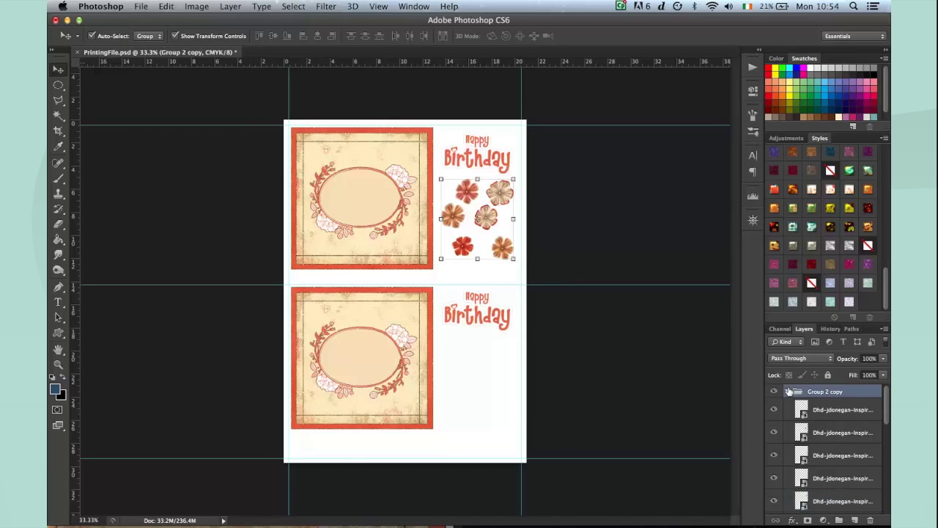
{"action": "left_click_drag", "start_coordinate": [489, 222], "coordinate": [486, 387]}
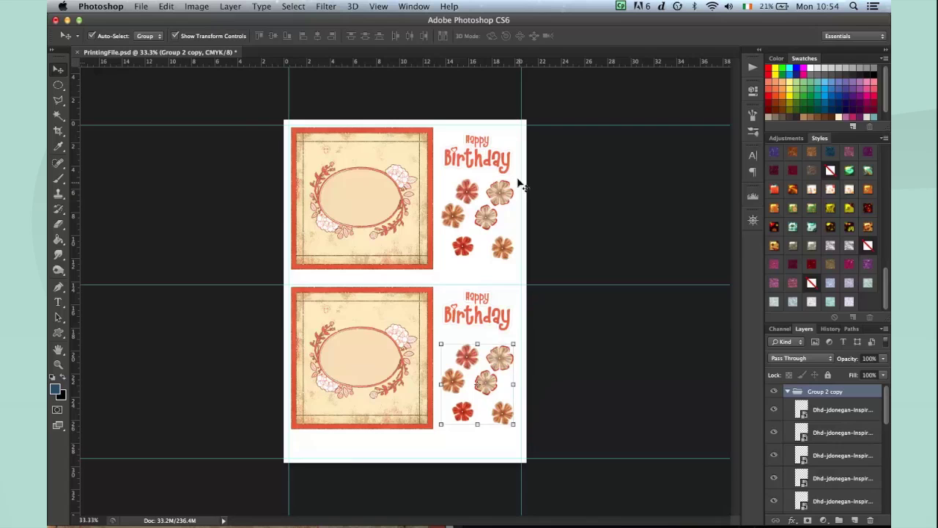
{"action": "left_click", "coordinate": [270, 136]}
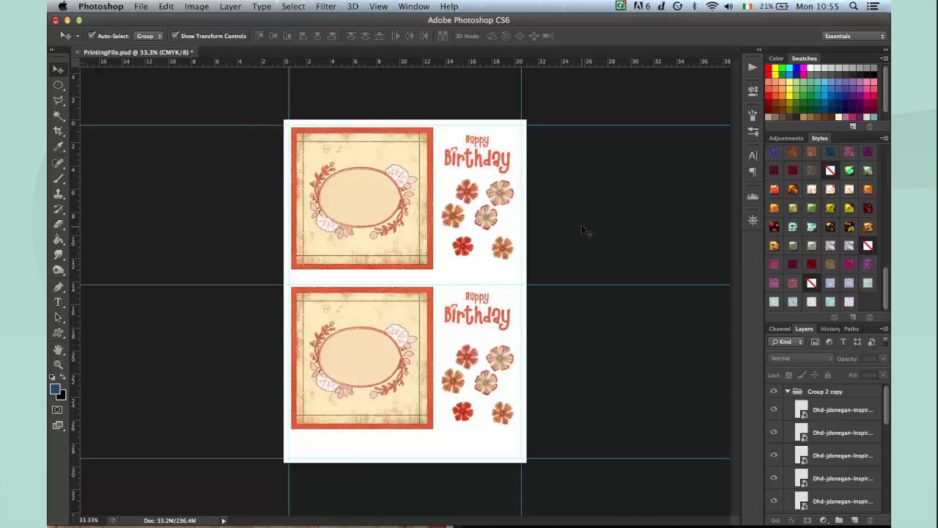
- Save the printing file and open its print settings
{"action": "left_click", "coordinate": [141, 5]}
{"action": "left_click", "coordinate": [165, 128]}
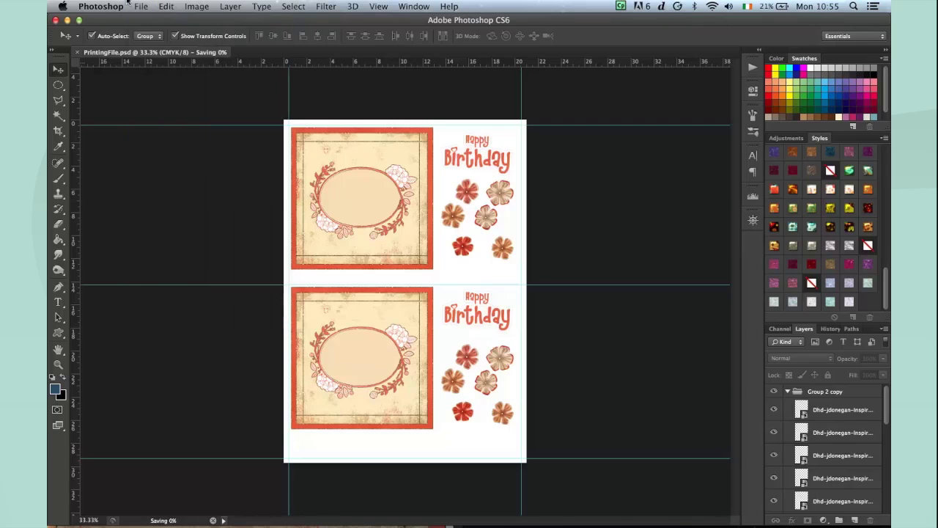
{"action": "left_click", "coordinate": [139, 6]}
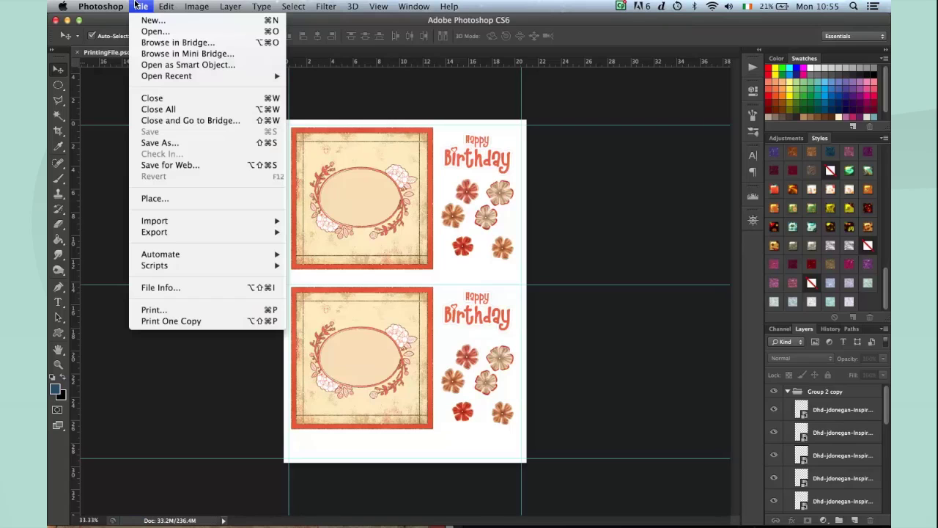
{"action": "left_click", "coordinate": [157, 309]}
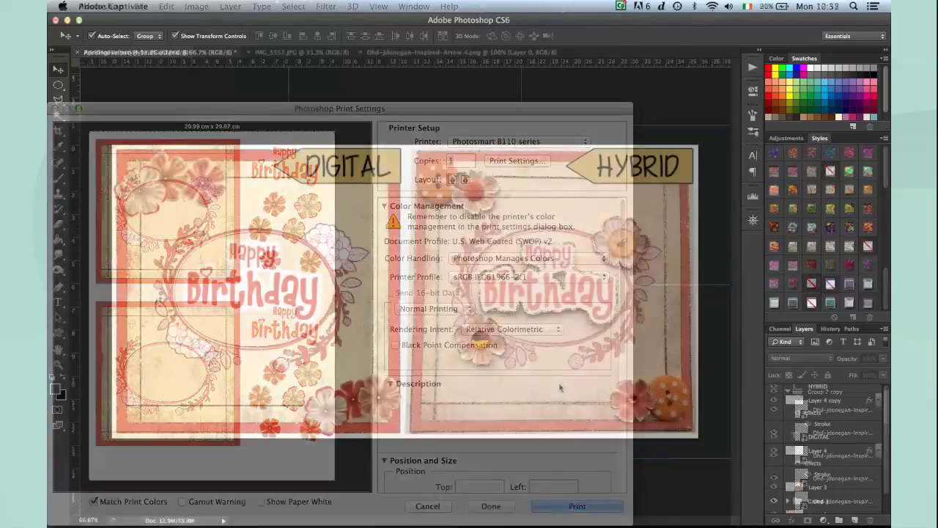